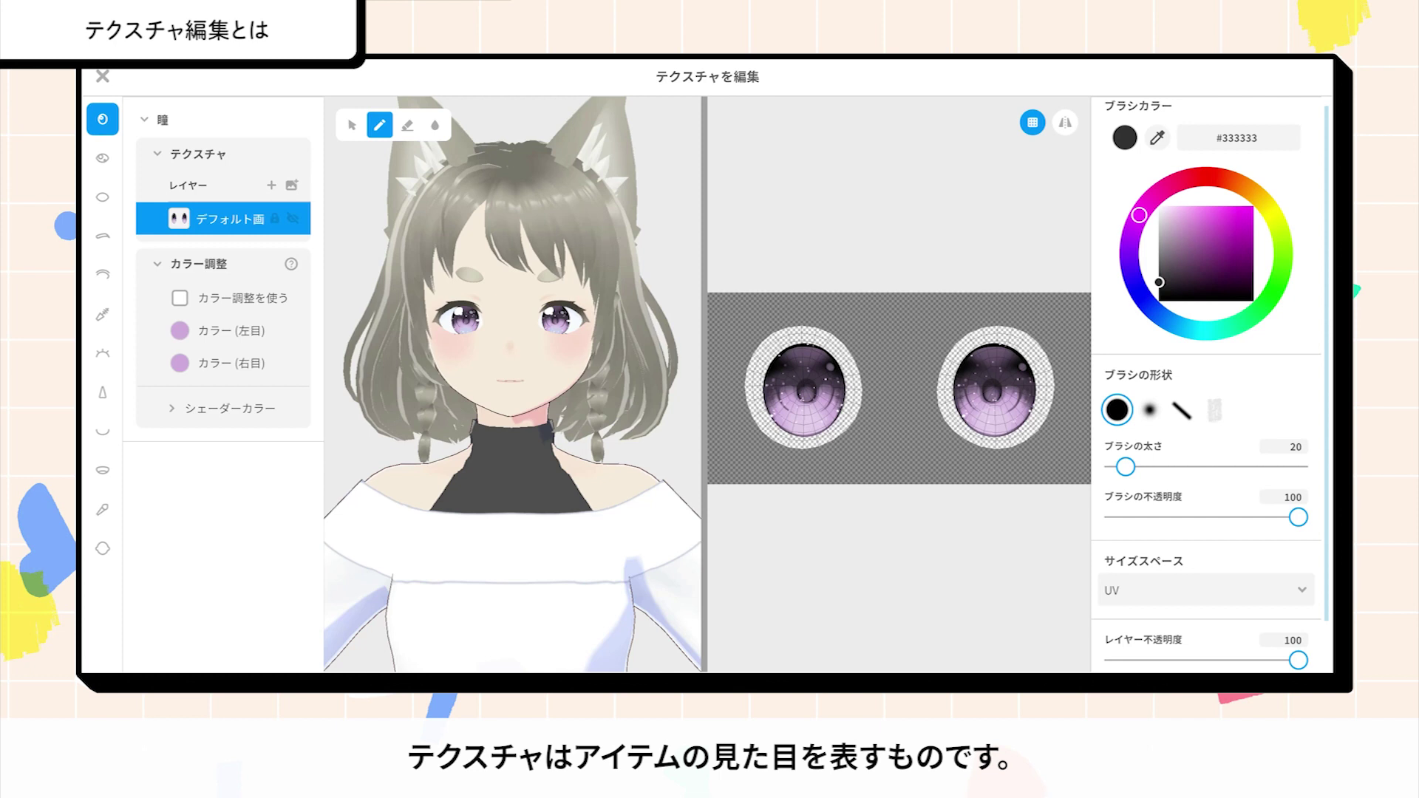
Look through the texture layers of the eye highlights, eye whites, eyebrows, eyelids and the face part listed after them
click(104, 158)
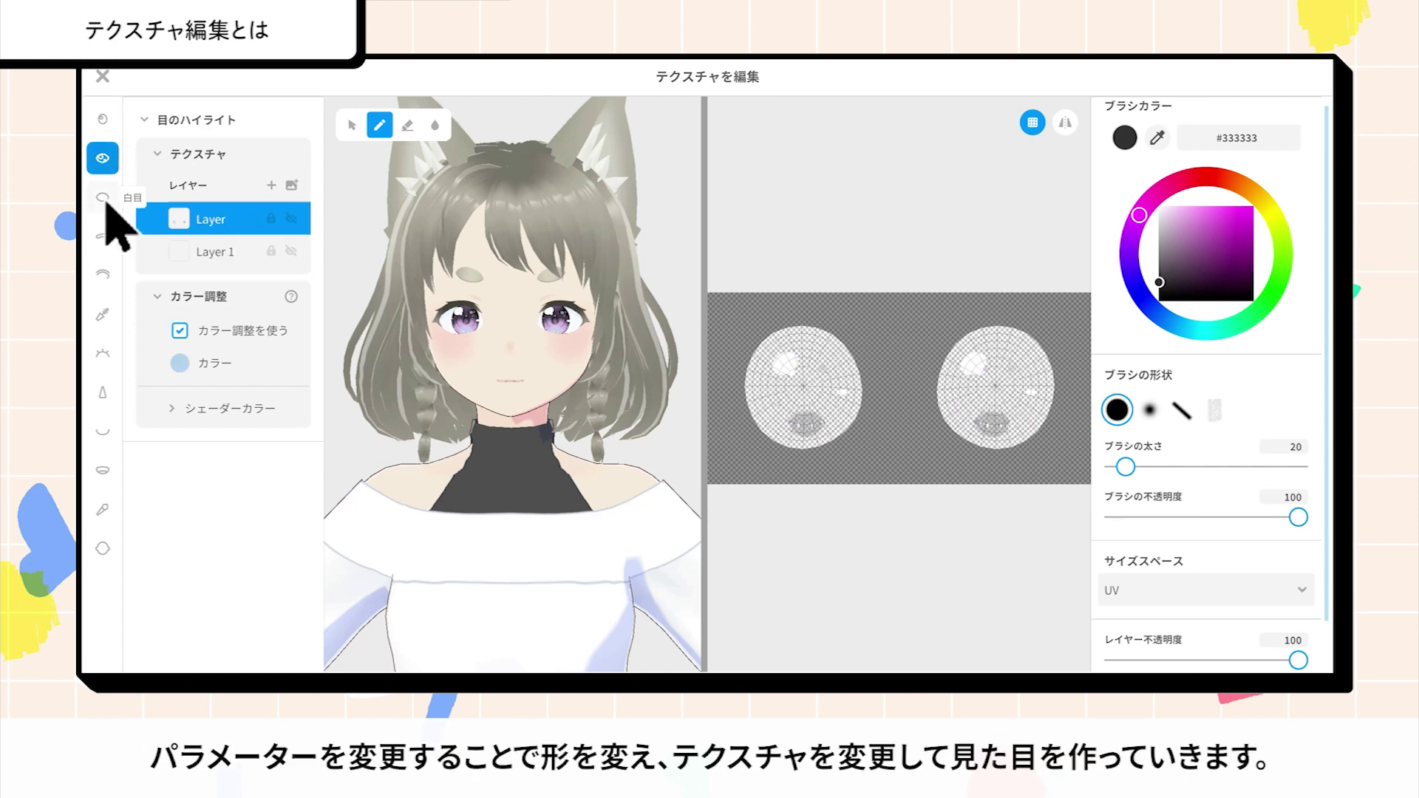
click(104, 198)
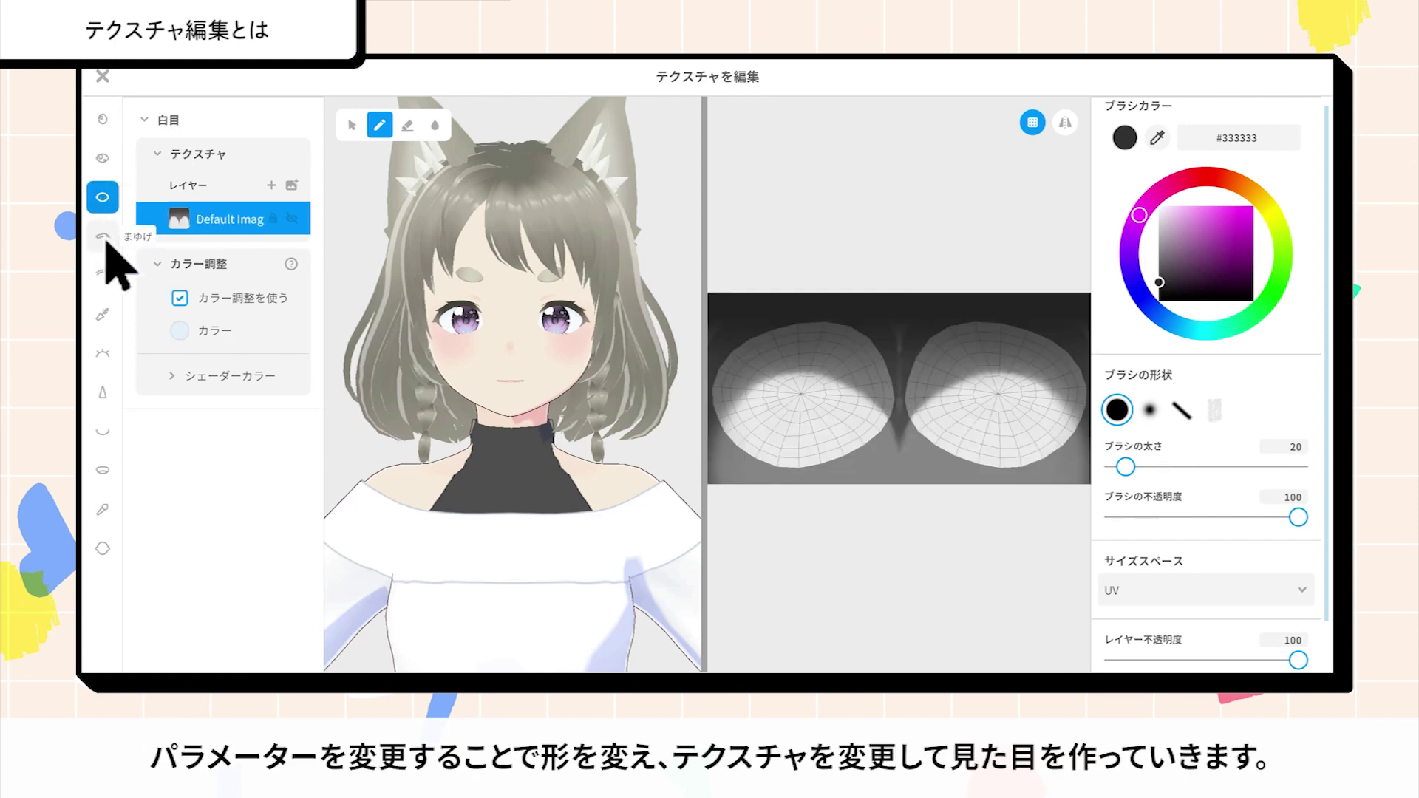
click(105, 241)
click(105, 281)
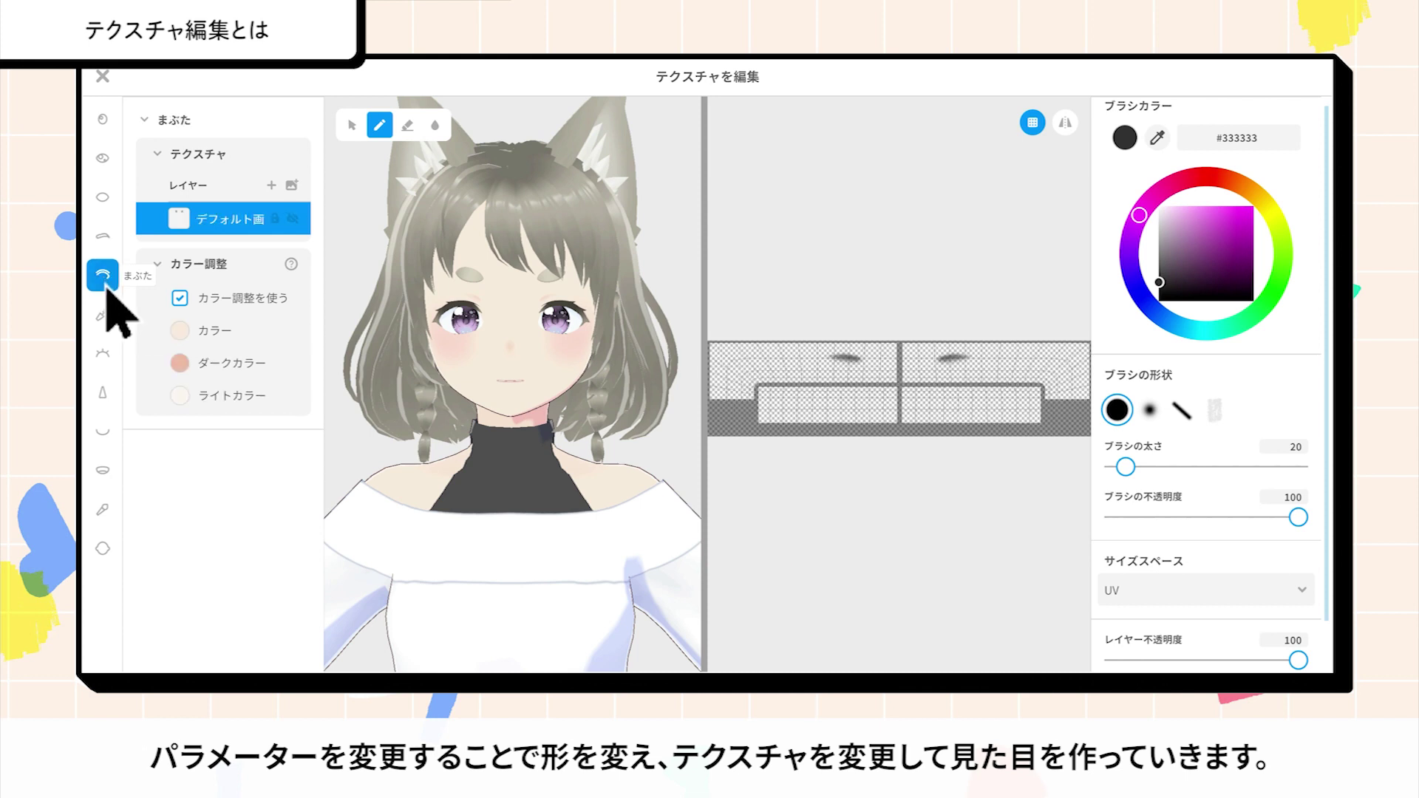
click(108, 322)
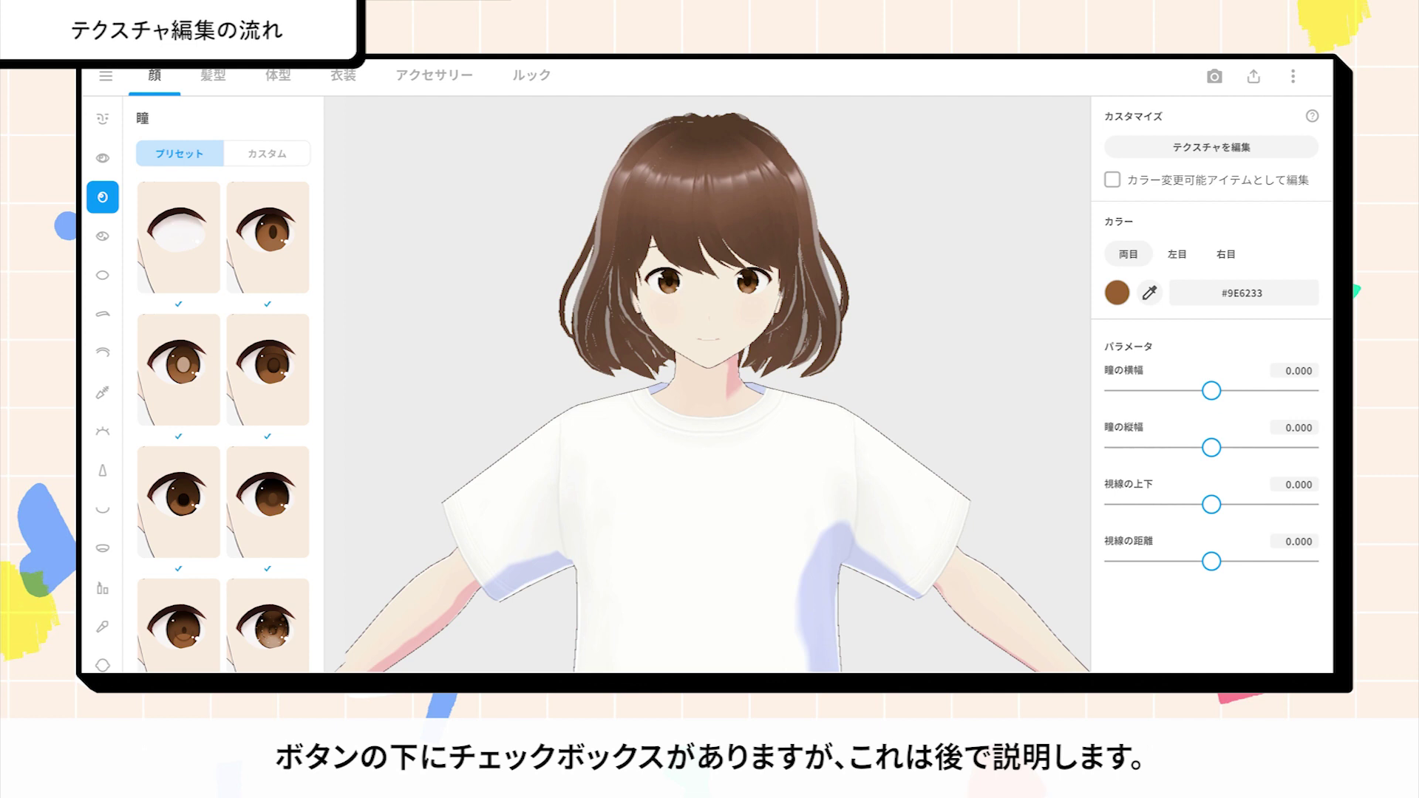
Open the current iris (瞳) item for texture editing
click(1232, 157)
click(1231, 156)
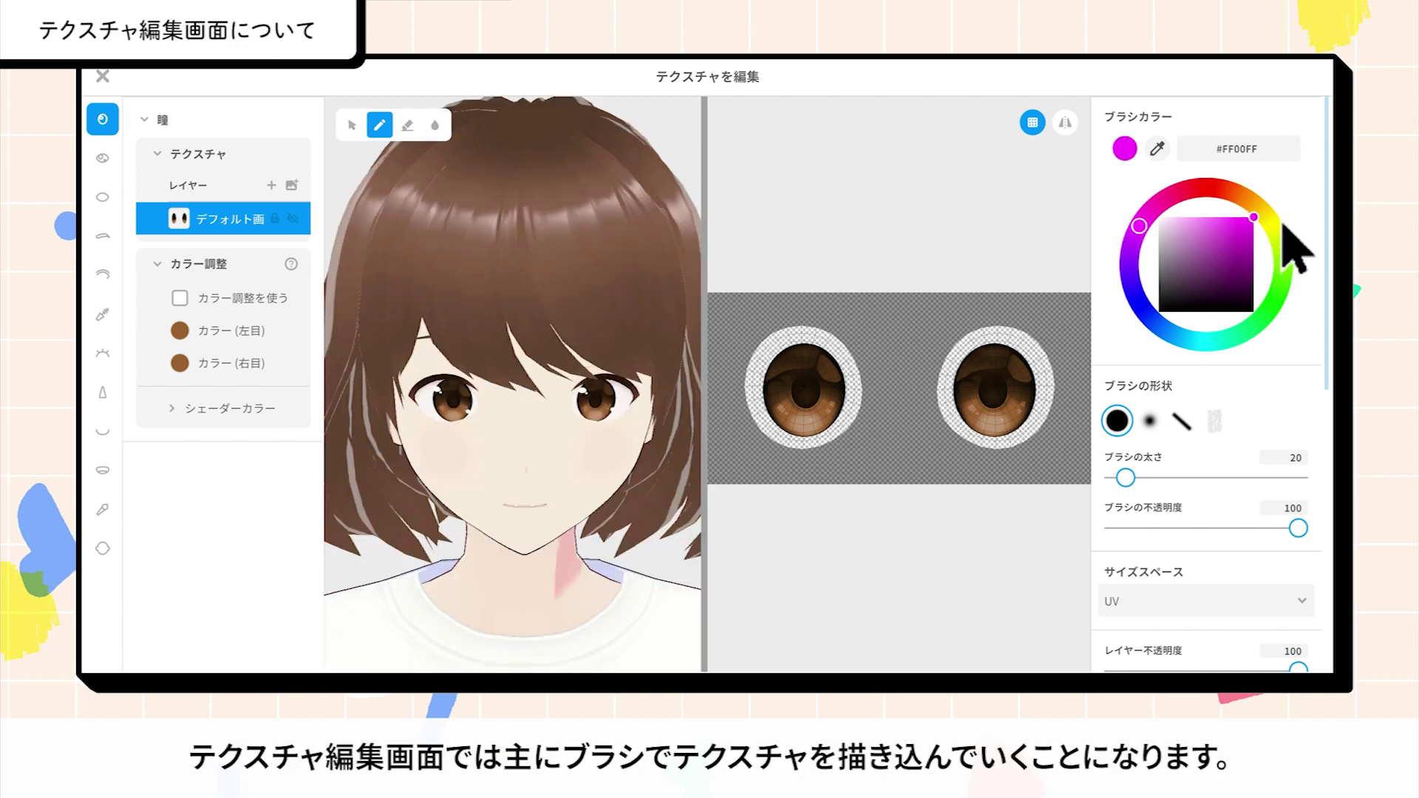
Paint strokes on both irises of the flat texture, and paint in red #FF0013 directly on the 3D model's eye with a soft brush
click(1271, 223)
mouse_move(781, 405)
mouse_down()
mouse_move(802, 429)
mouse_move(829, 418)
mouse_up()
drag(982, 404, 999, 427)
drag(1002, 405, 1018, 417)
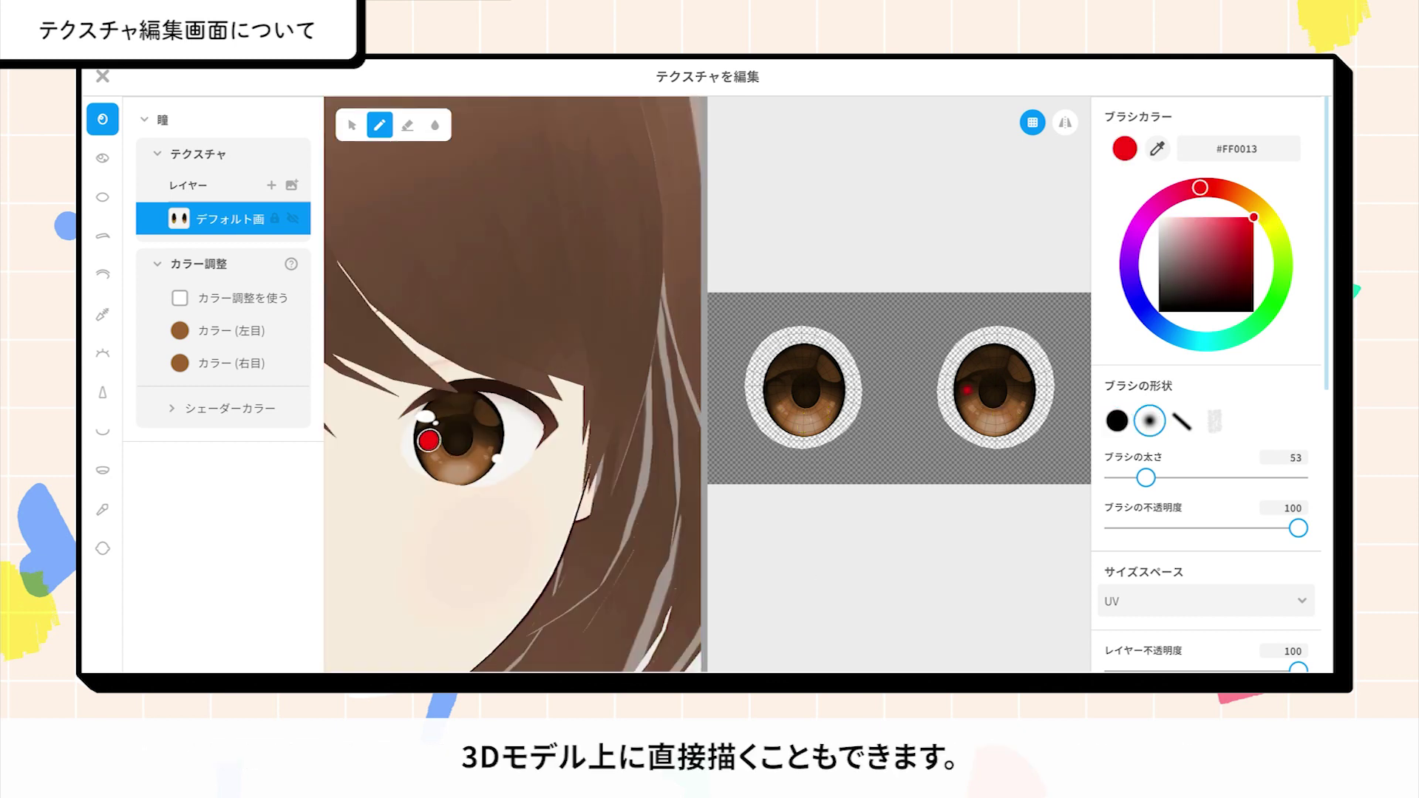
click(429, 451)
mouse_move(429, 451)
mouse_down()
mouse_move(470, 470)
mouse_move(490, 450)
mouse_up()
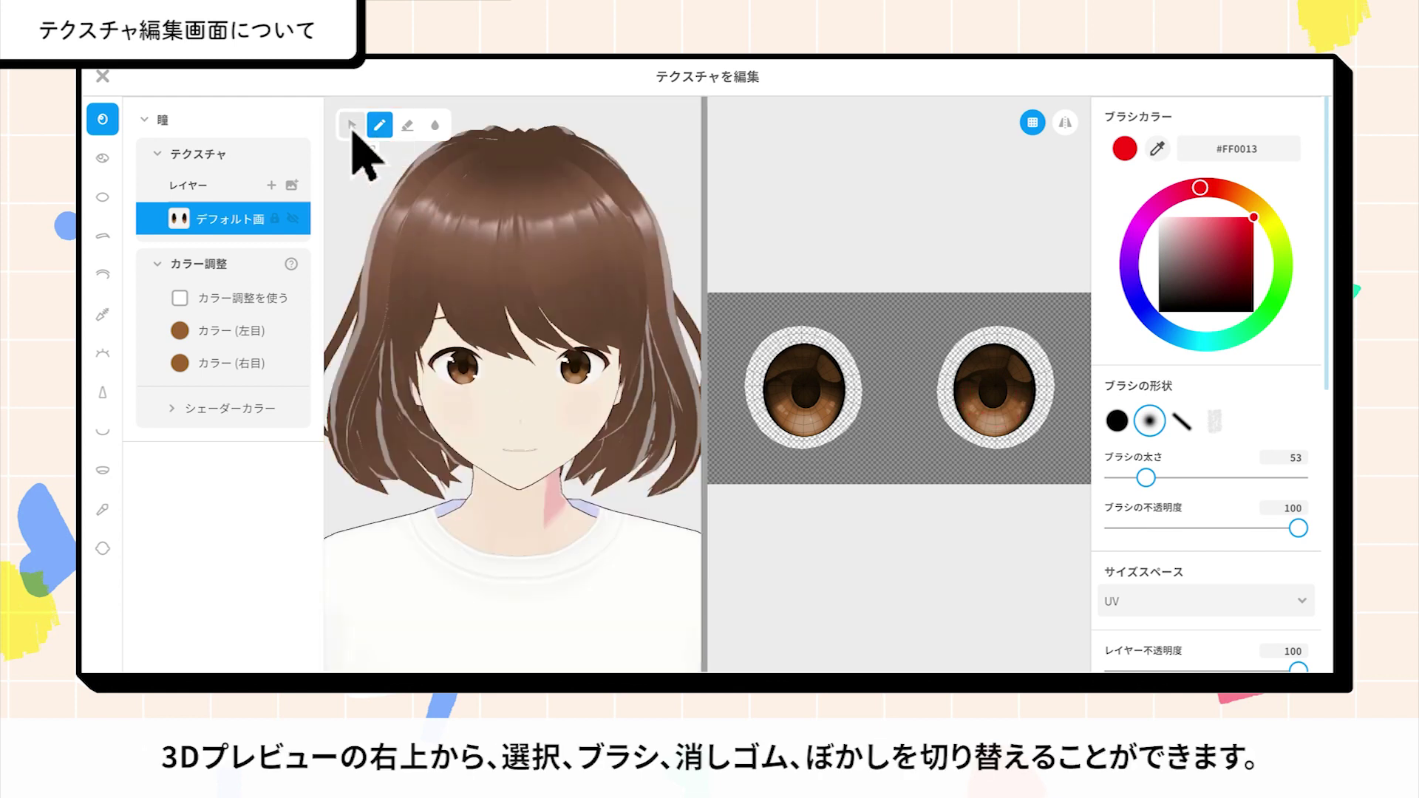
Switch through the selection, brush, eraser and blur tools and return to the brush
click(352, 126)
click(383, 127)
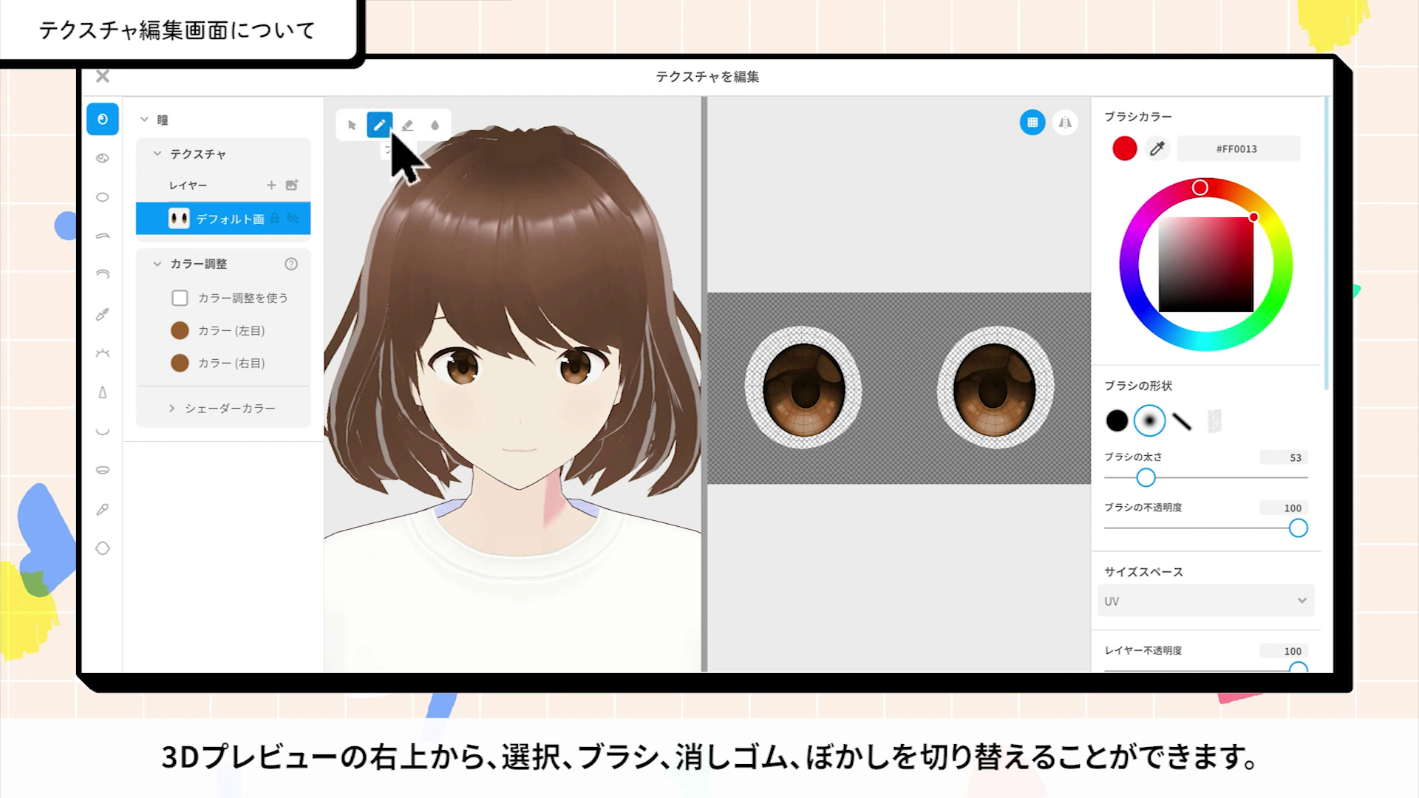
click(408, 126)
click(436, 125)
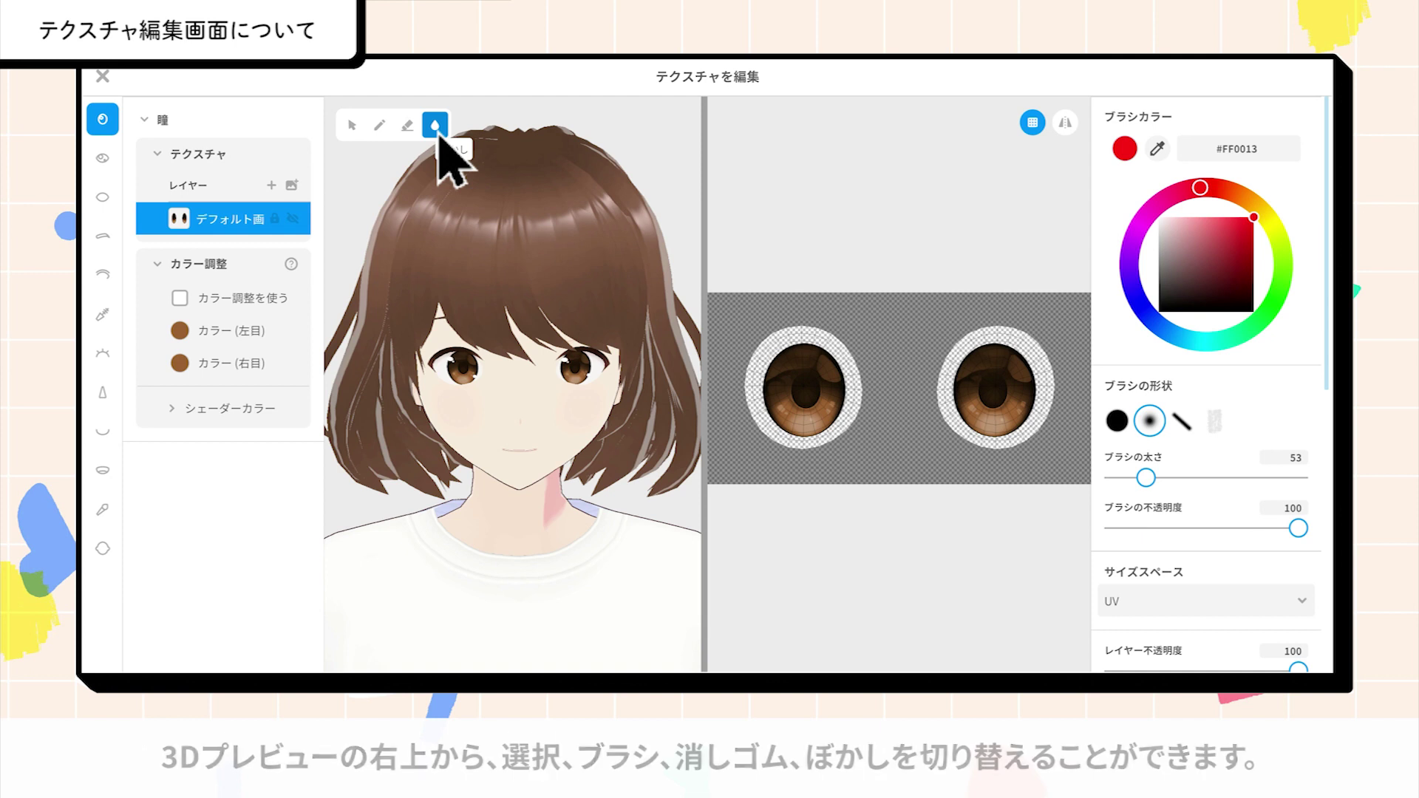
click(379, 126)
Configure a yellow soft round brush with thickness 81 and opacity 57, and check the size space (サイズスペース) options
mouse_move(1167, 198)
mouse_down()
mouse_move(1159, 291)
mouse_move(1175, 335)
mouse_move(1283, 249)
mouse_move(1296, 268)
mouse_move(1285, 257)
mouse_up()
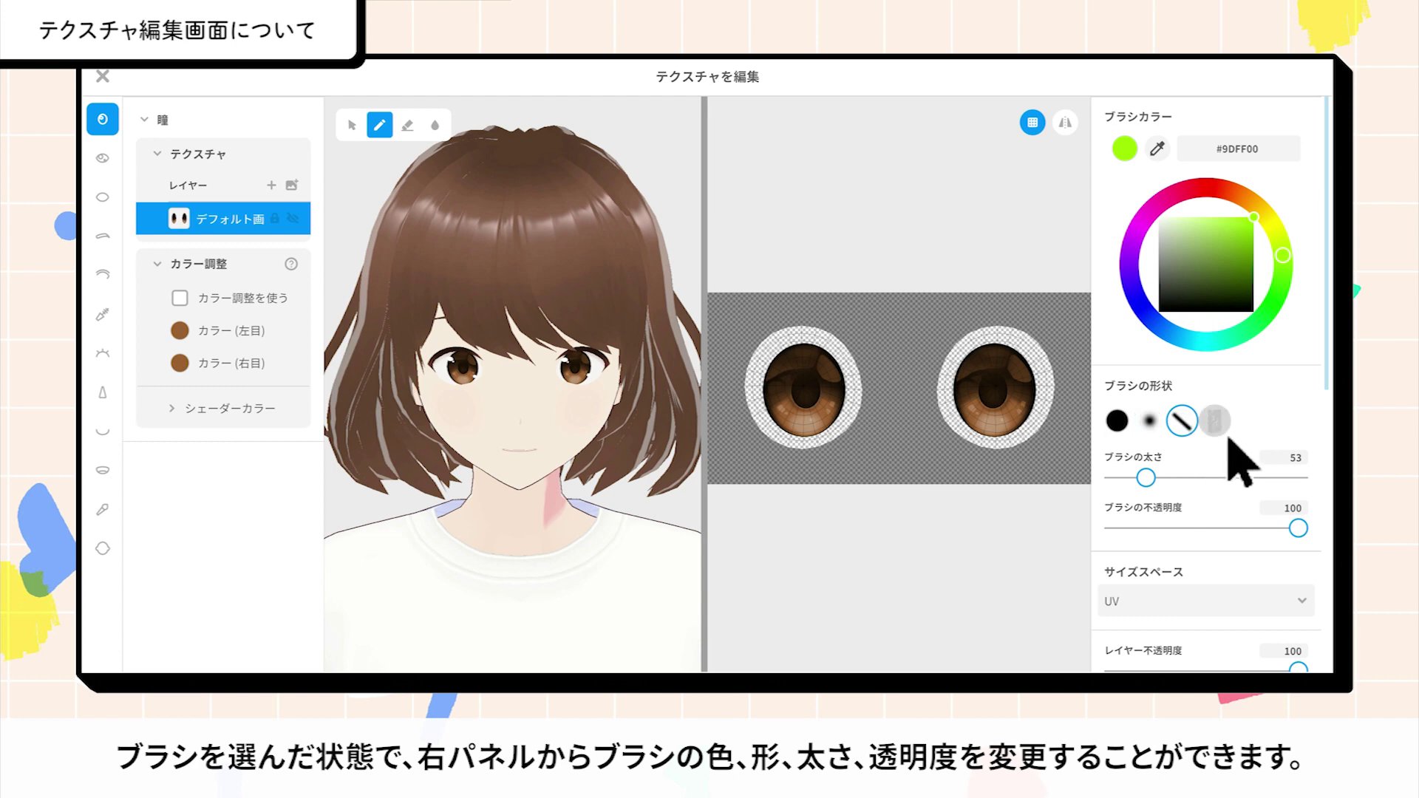
click(1116, 422)
mouse_move(1178, 489)
mouse_down()
mouse_move(1243, 490)
mouse_move(1131, 491)
mouse_move(1224, 491)
mouse_up()
mouse_move(1298, 527)
mouse_down()
mouse_move(1171, 529)
mouse_move(1277, 528)
mouse_up()
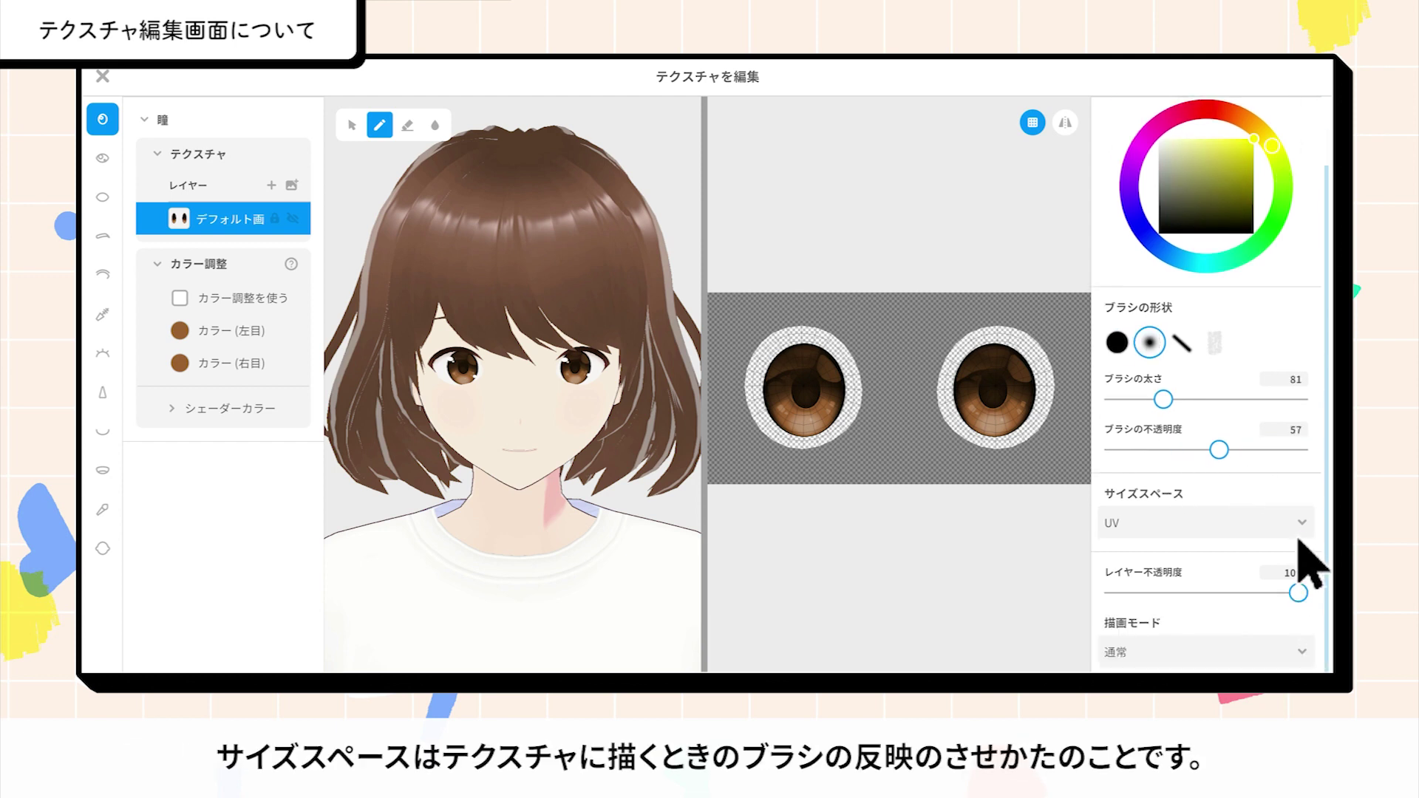
click(1306, 526)
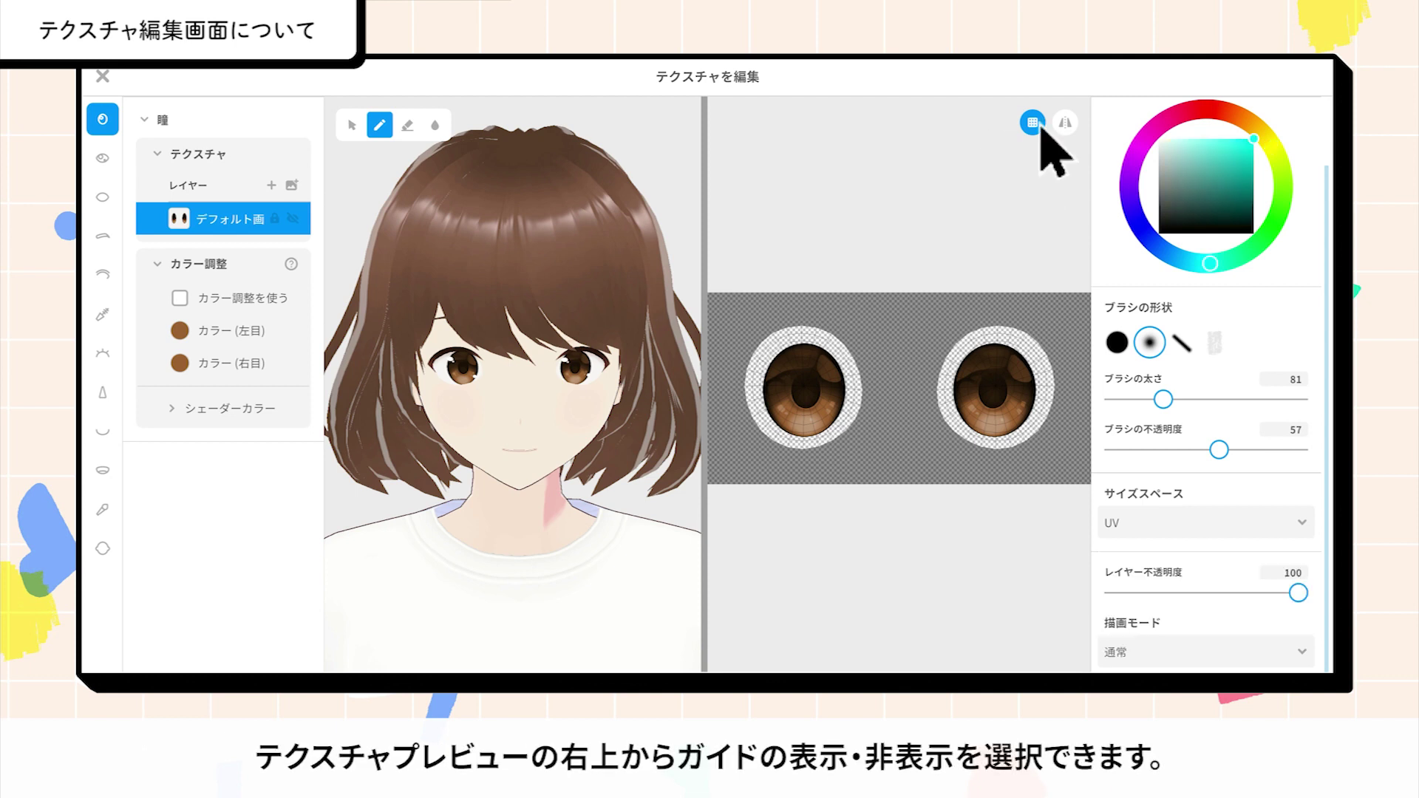
Toggle the texture guide off and on, and paint yellow #FFED00 marks on both irises with brush mirroring enabled
click(1036, 124)
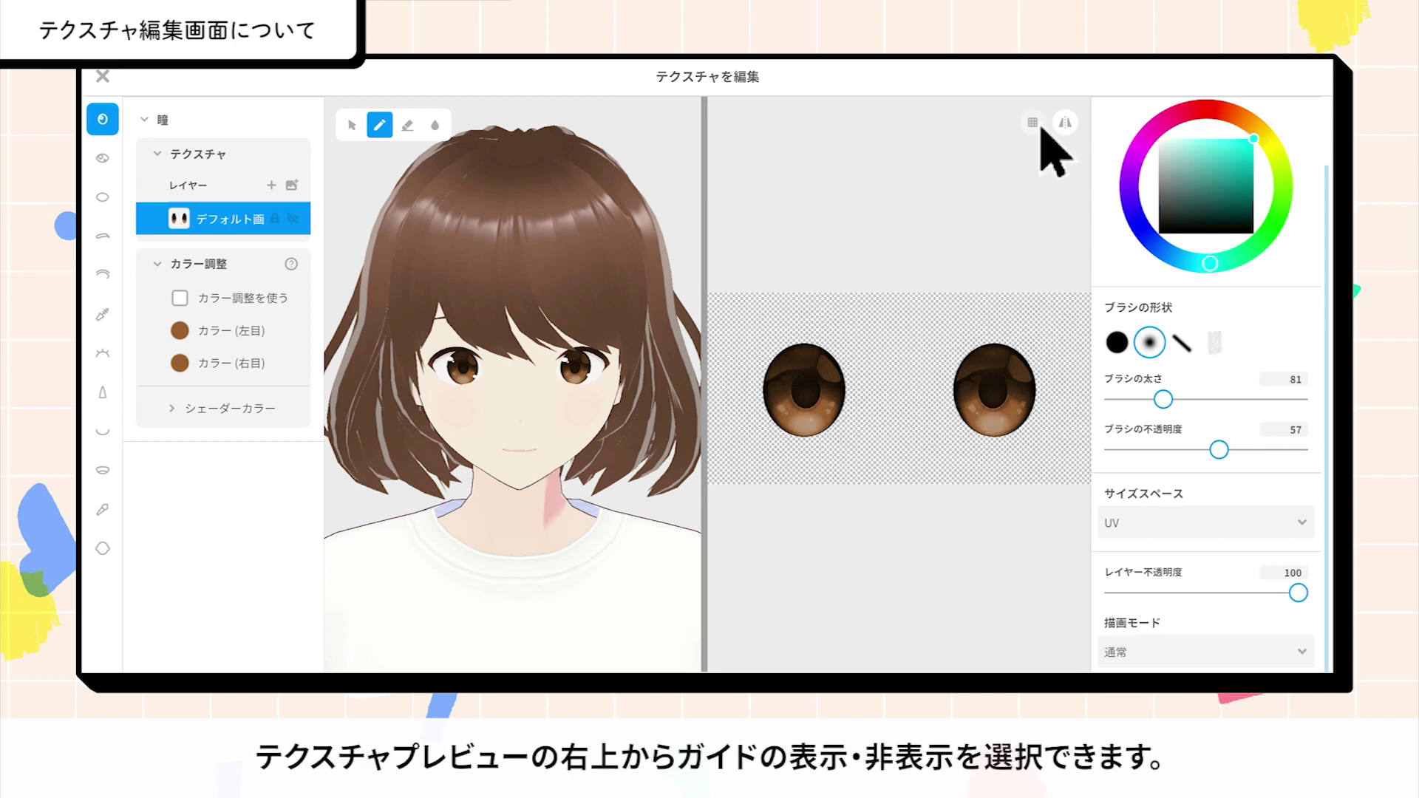
click(1037, 125)
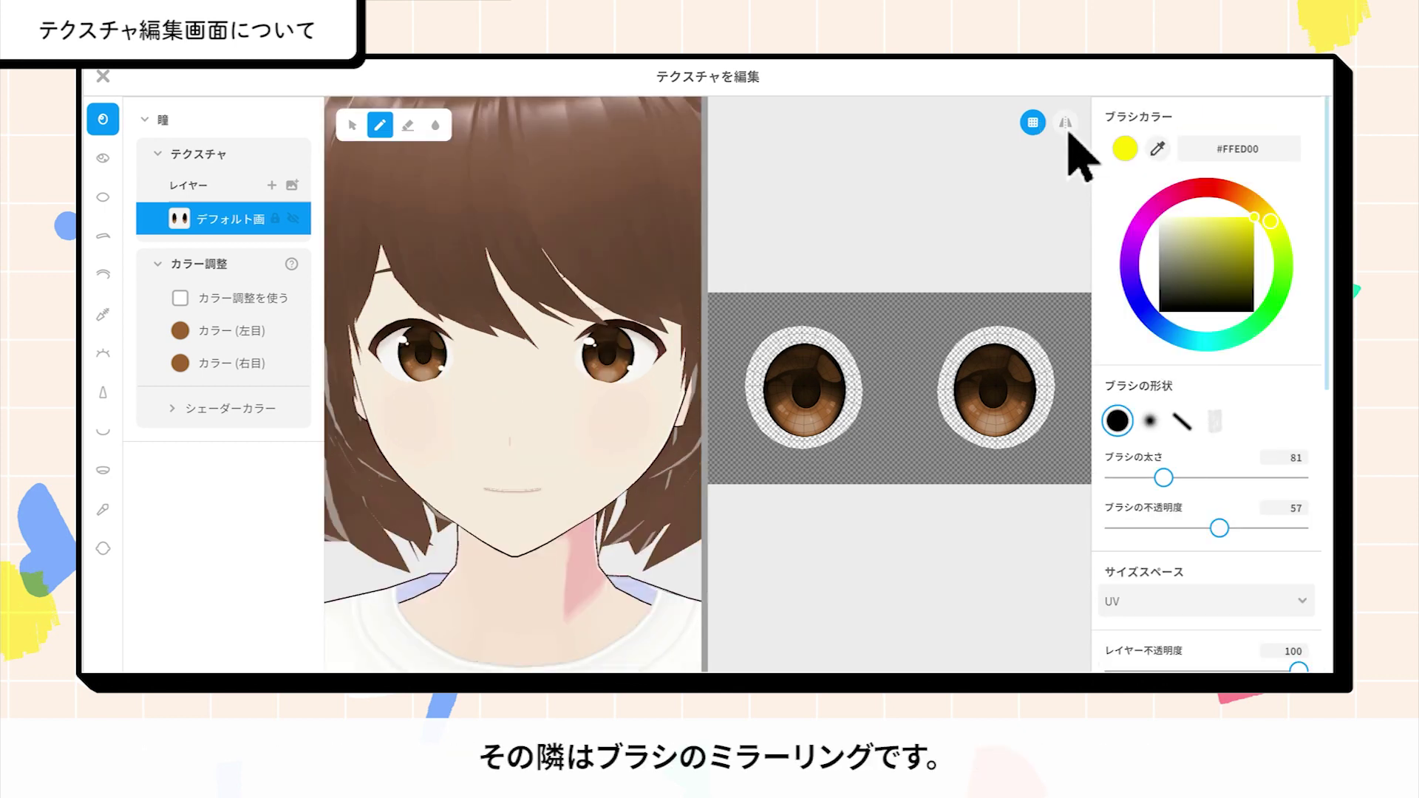
click(1068, 132)
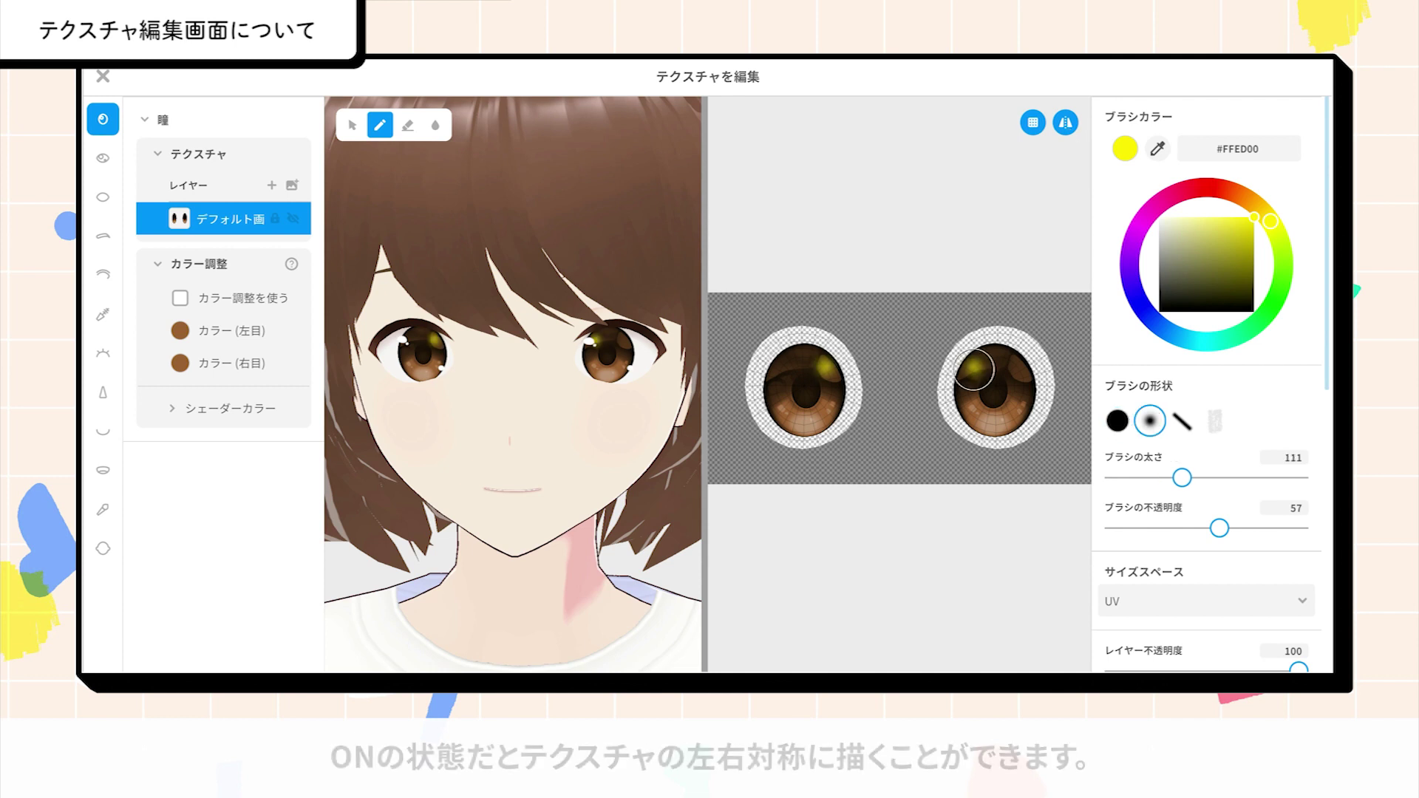
mouse_move(972, 360)
mouse_down()
mouse_move(974, 409)
mouse_move(995, 422)
mouse_move(1020, 405)
mouse_move(1021, 369)
mouse_up()
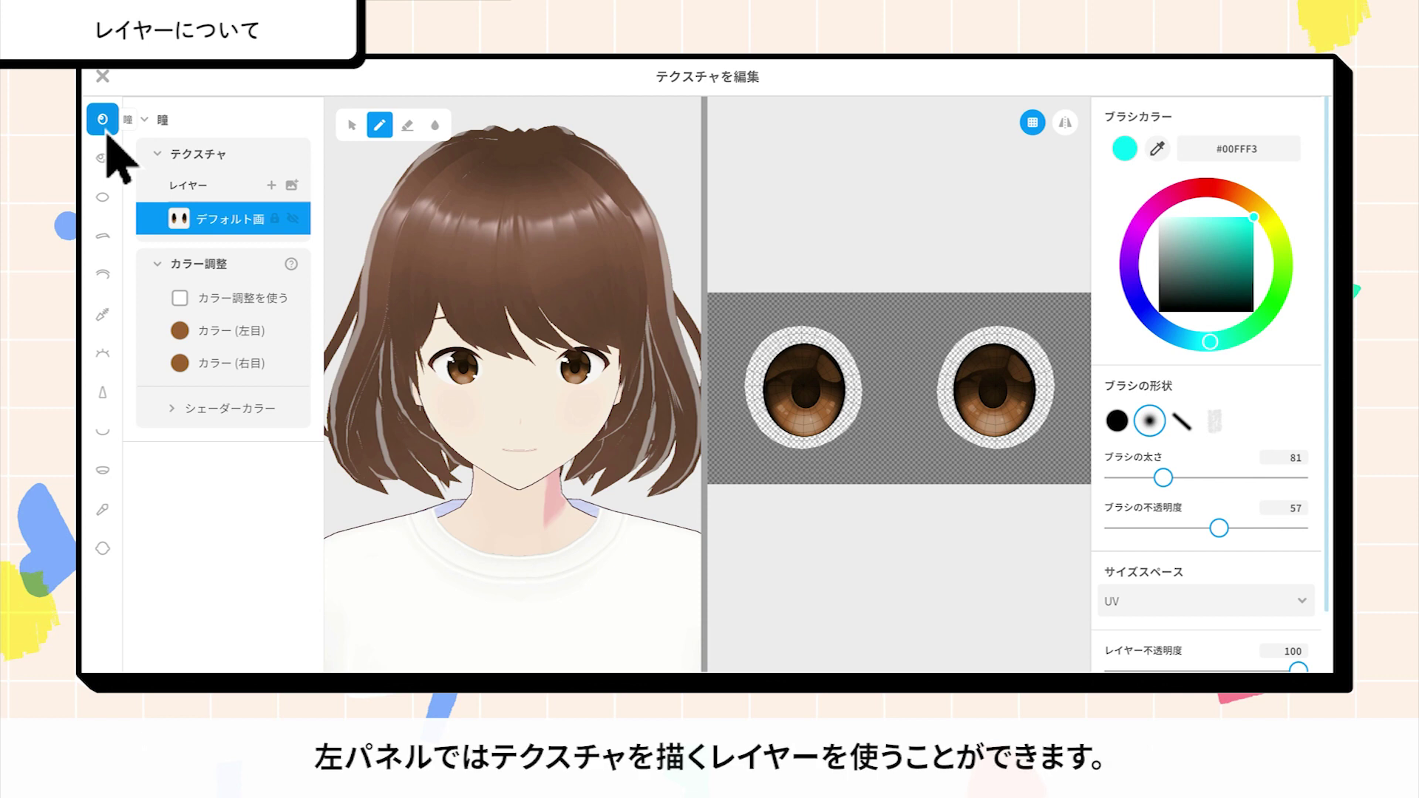
Add a layer to the iris texture and paint turquoise #00FFF3 strokes across the lower part of both irises
click(274, 186)
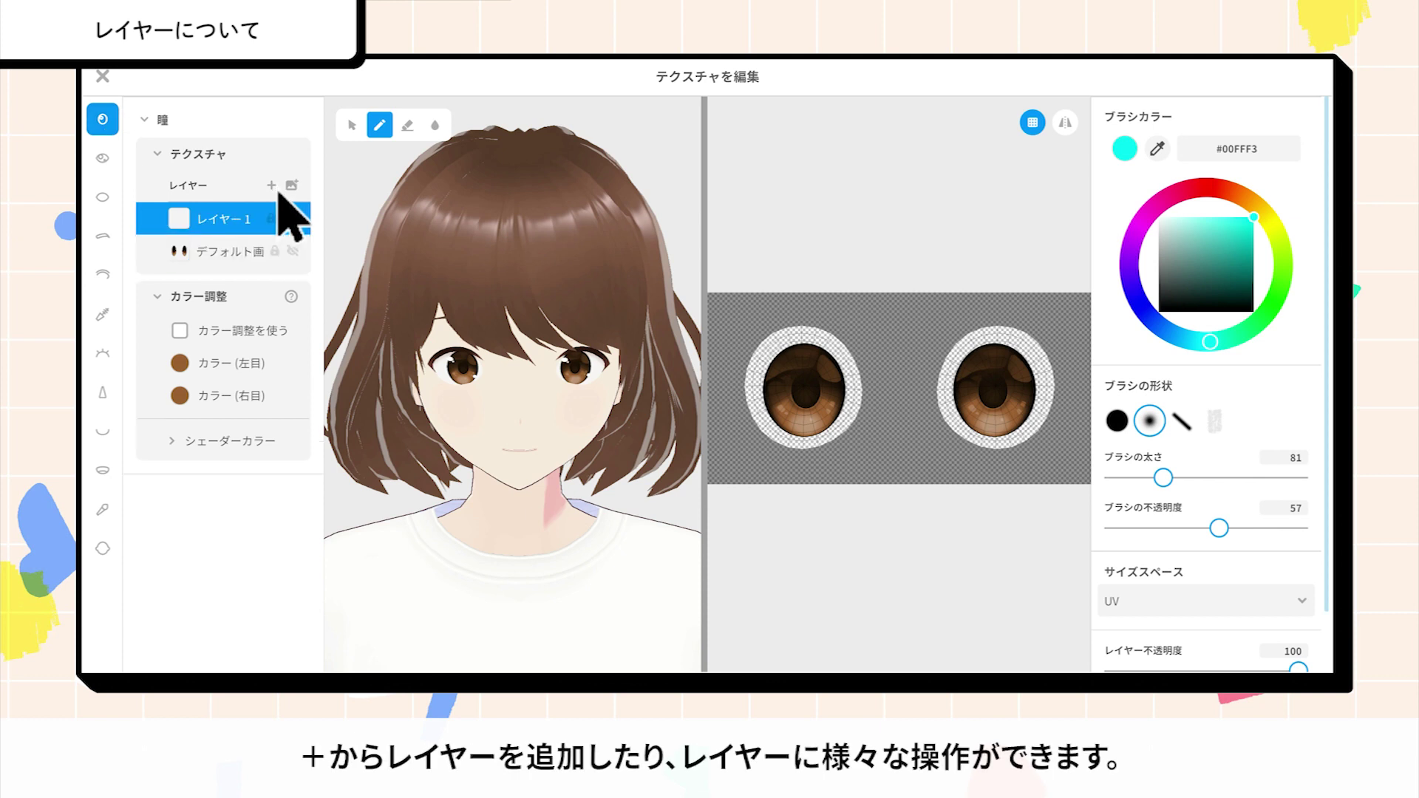
mouse_move(962, 401)
mouse_down()
mouse_move(979, 383)
mouse_move(990, 438)
mouse_up()
drag(1010, 403, 1011, 430)
mouse_move(774, 405)
mouse_down()
mouse_move(792, 392)
mouse_move(810, 429)
mouse_move(833, 420)
mouse_up()
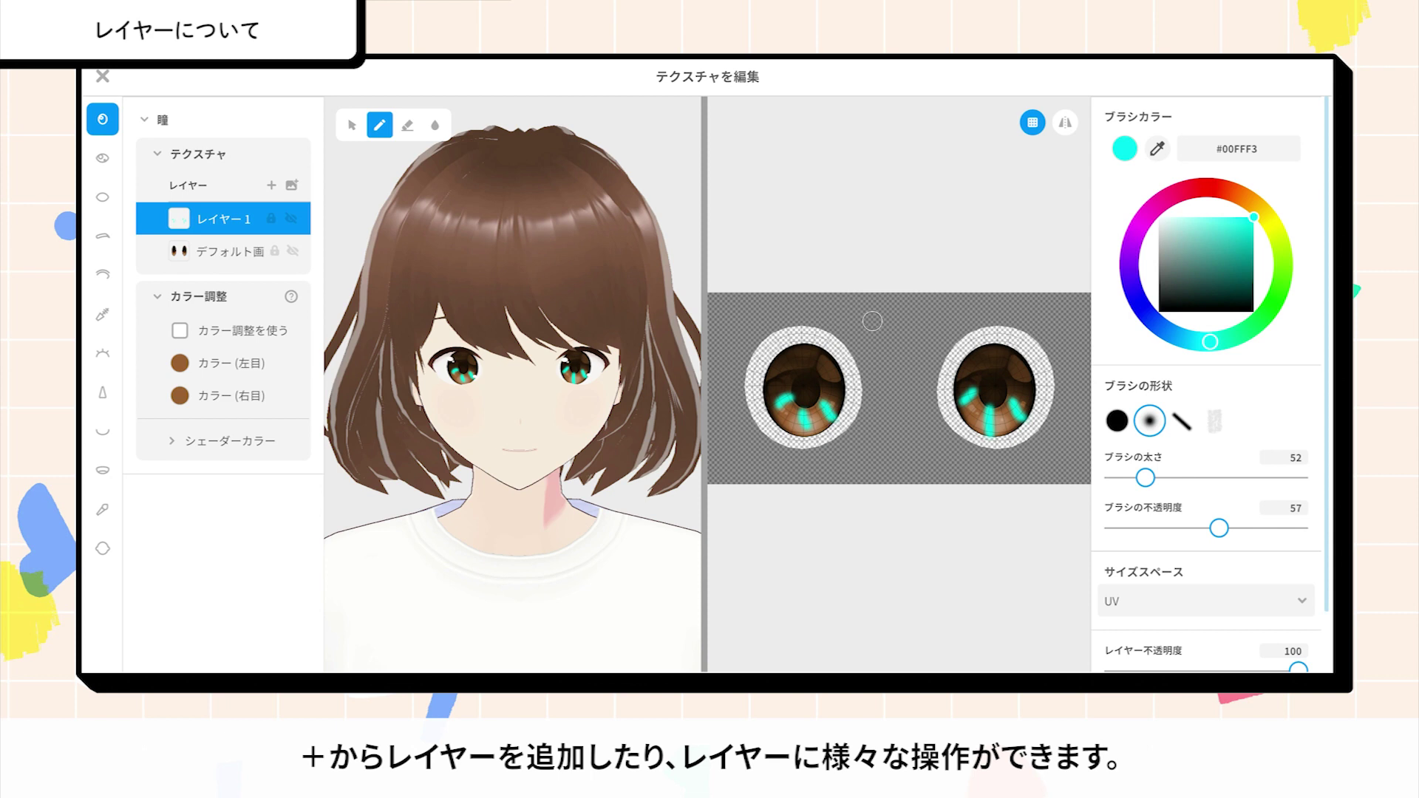
Hide レイヤー 1 and show it again, using both available ways of toggling layer visibility
right_click(227, 230)
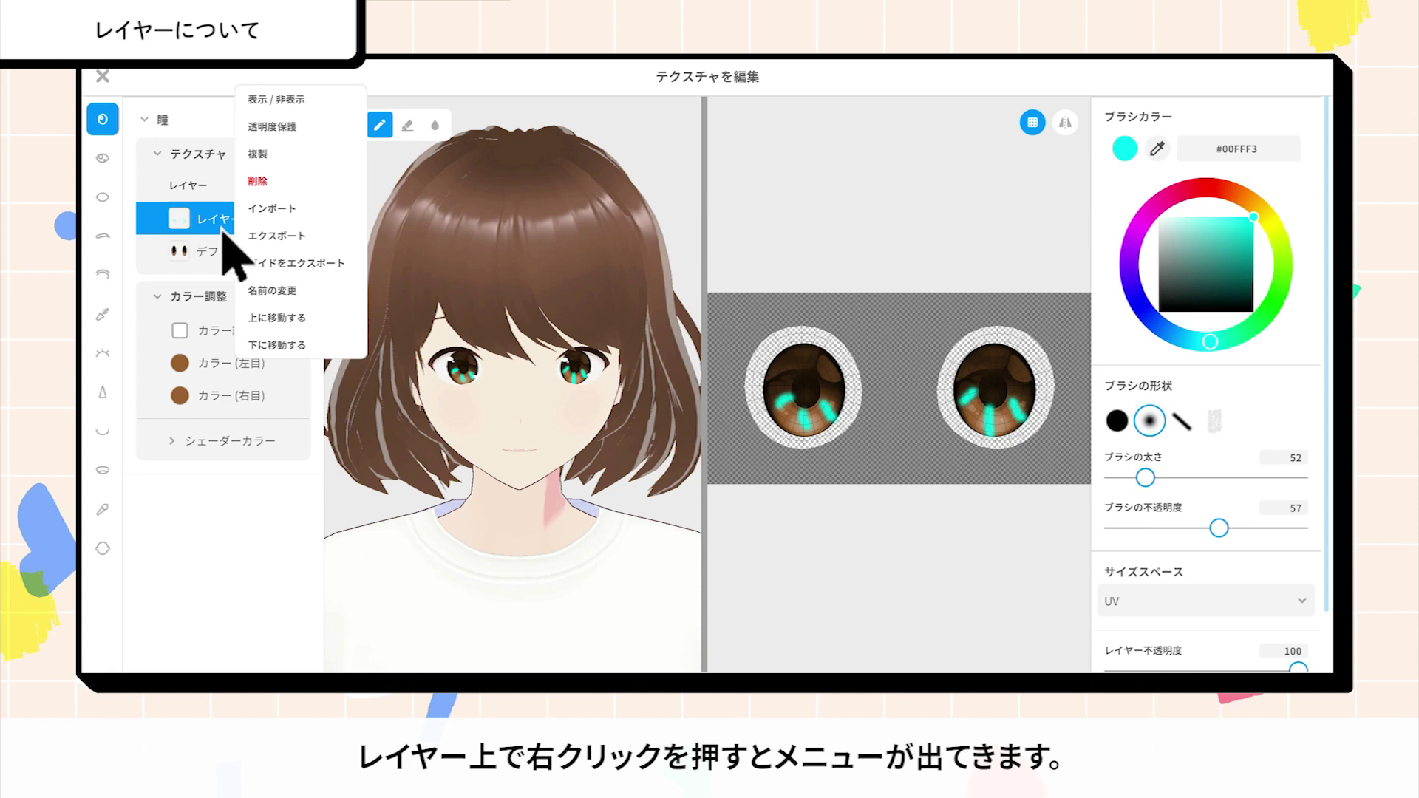
click(286, 106)
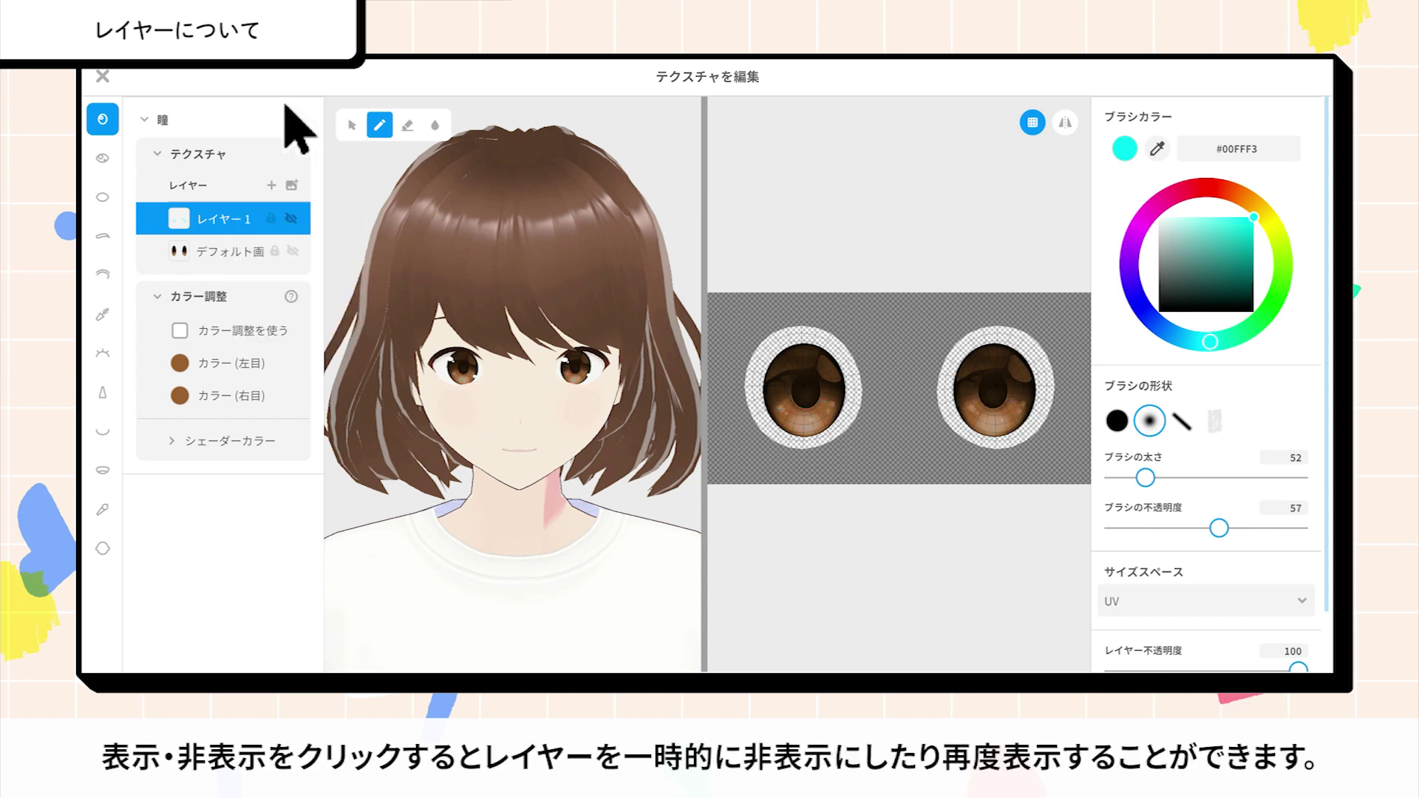
right_click(227, 228)
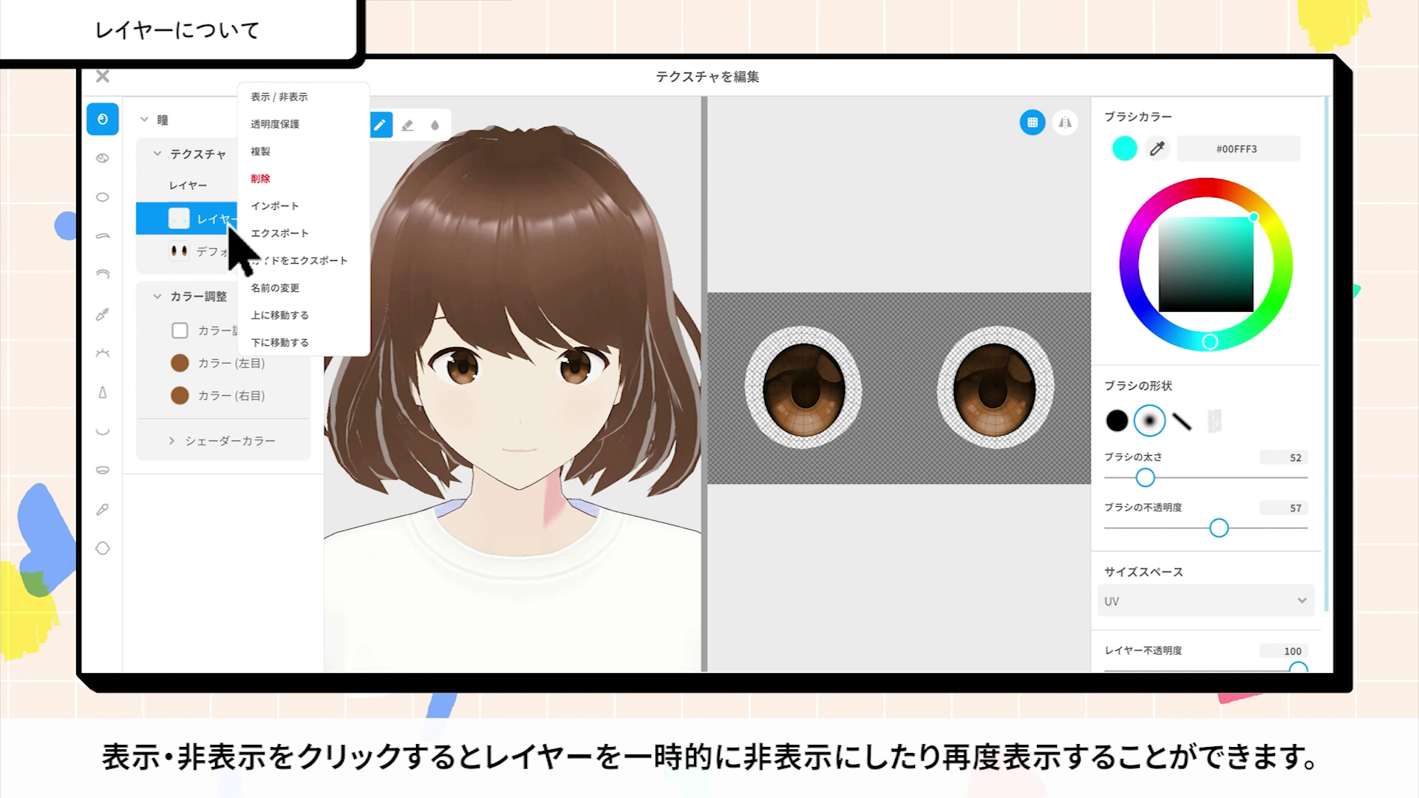
click(300, 103)
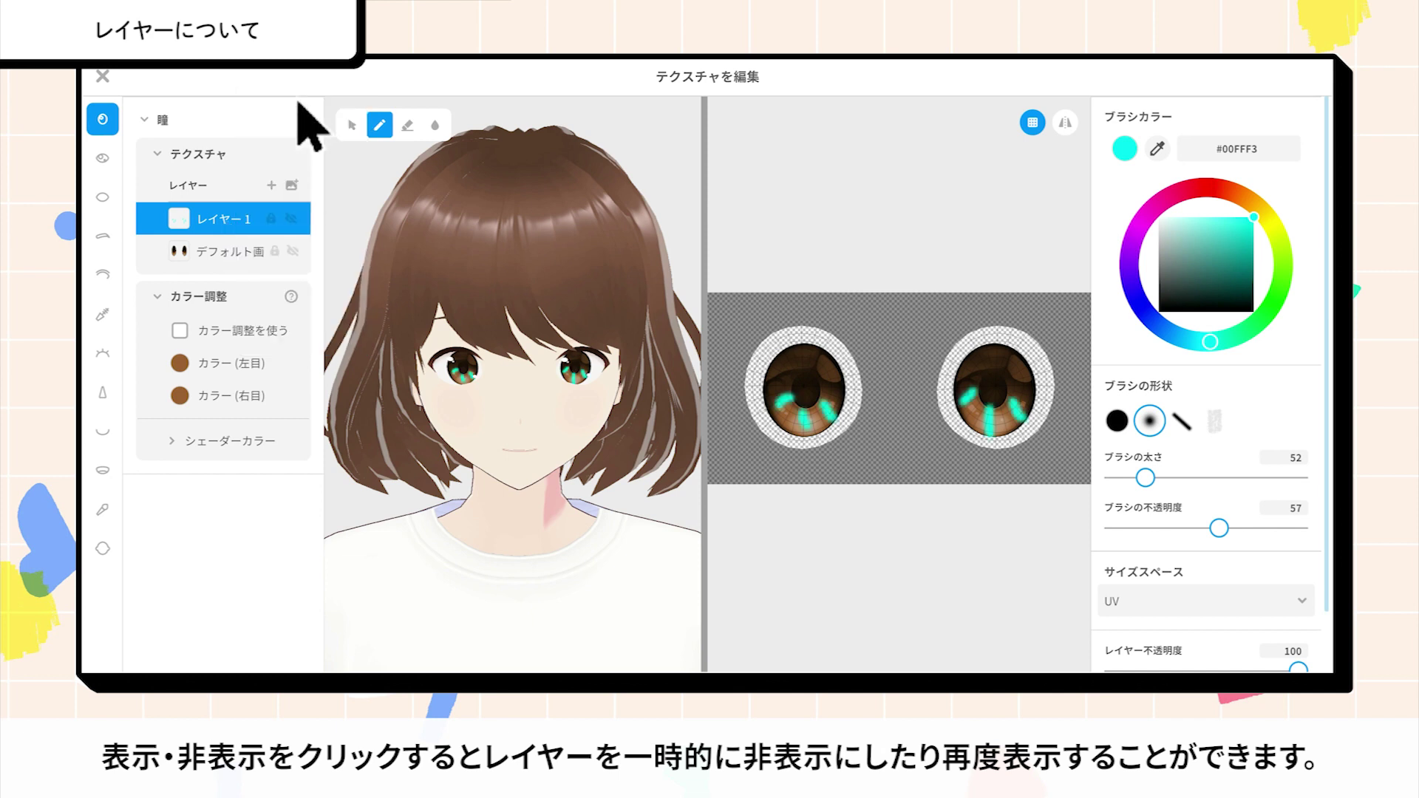
click(291, 219)
click(294, 221)
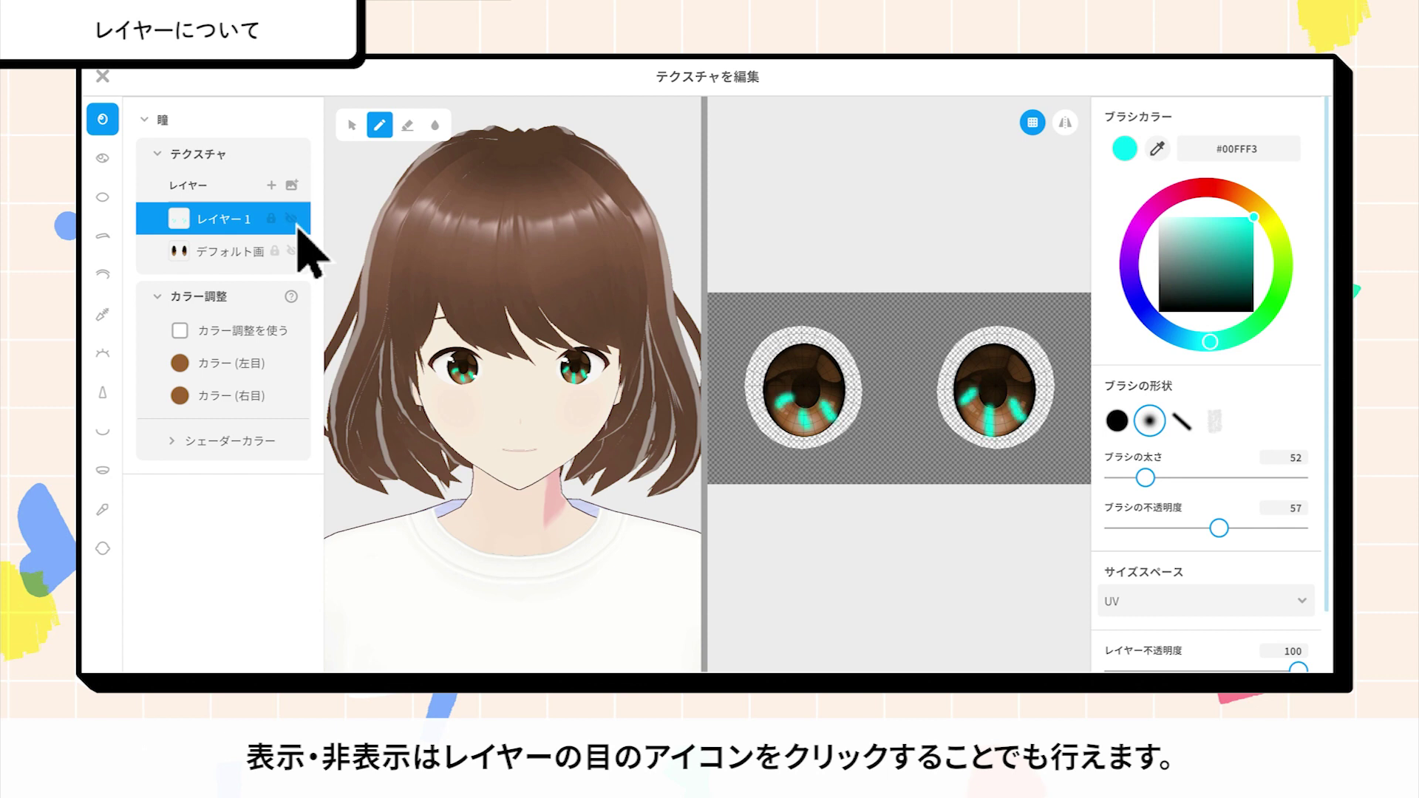
Protect the transparency (透明度保護) of レイヤー 1 and paint red #FF0031 over several of its turquoise strokes
right_click(219, 217)
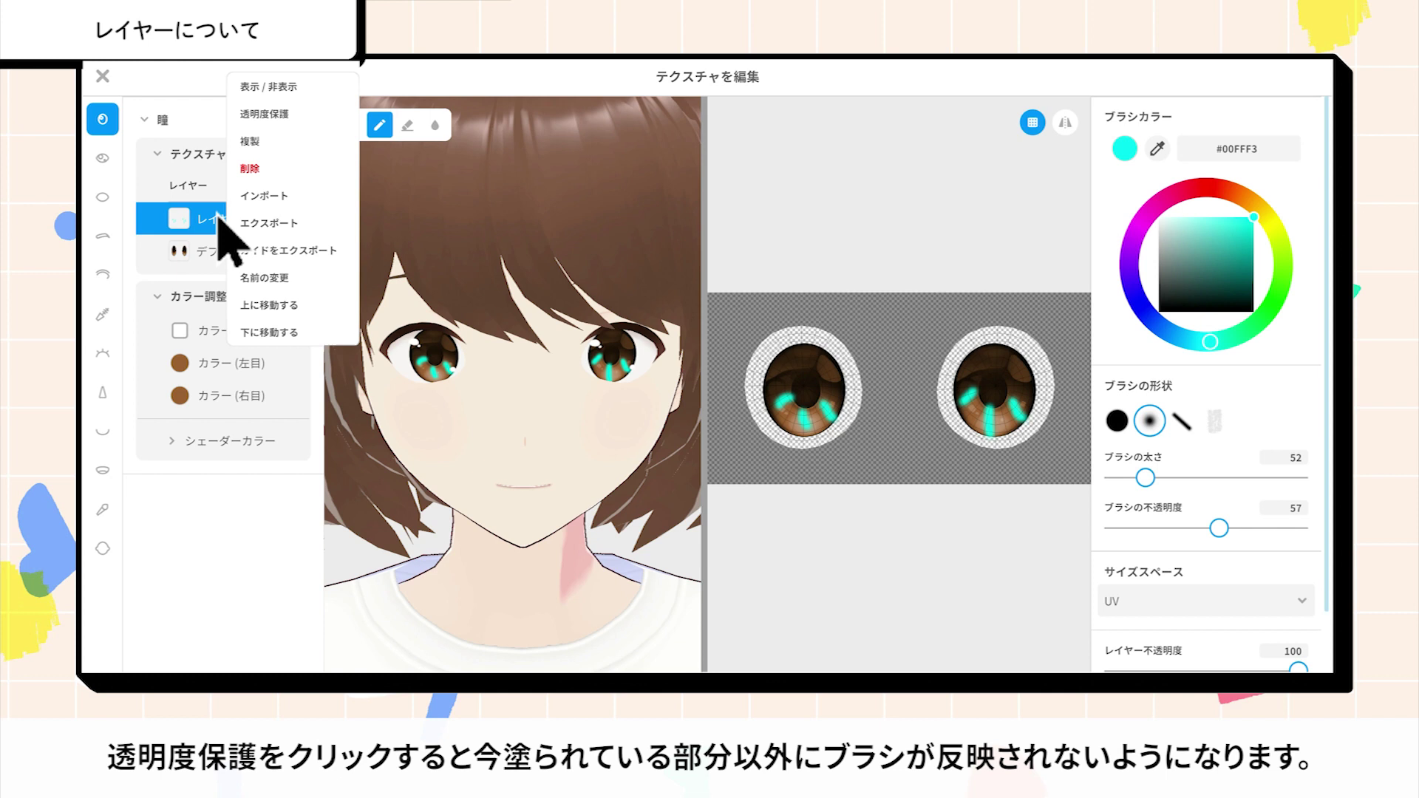
click(279, 118)
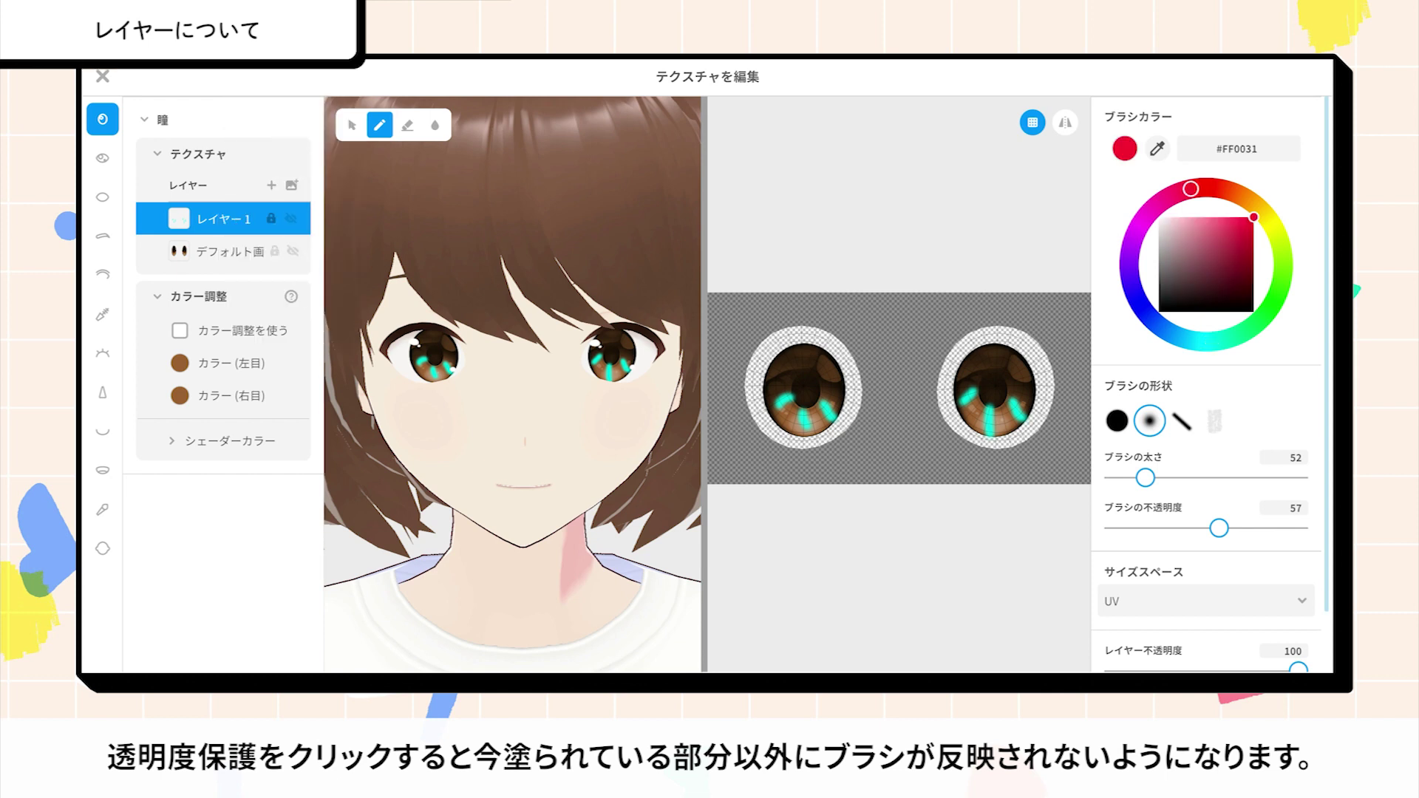
mouse_move(772, 411)
mouse_down()
mouse_move(782, 402)
mouse_move(809, 430)
mouse_move(805, 411)
mouse_up()
drag(989, 403, 991, 438)
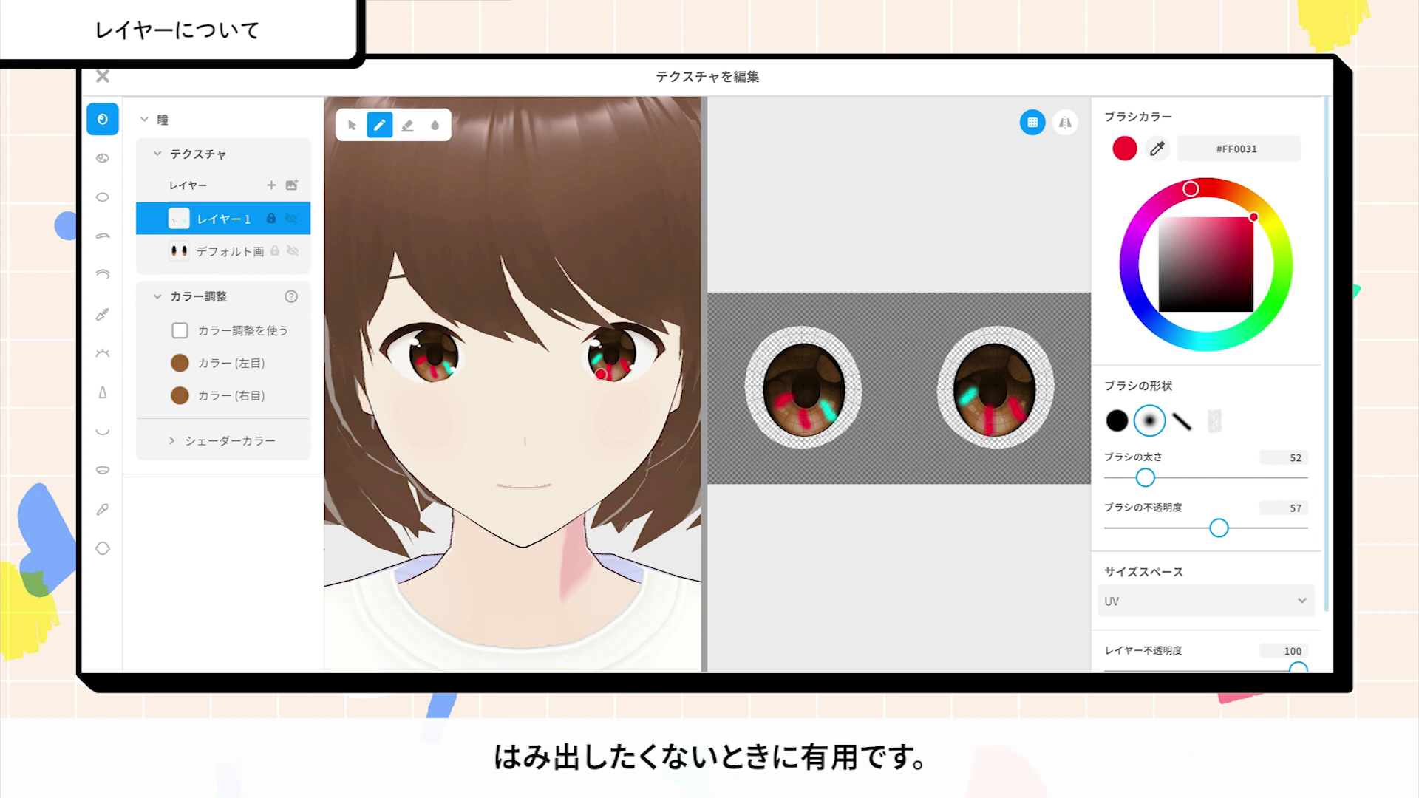
click(273, 223)
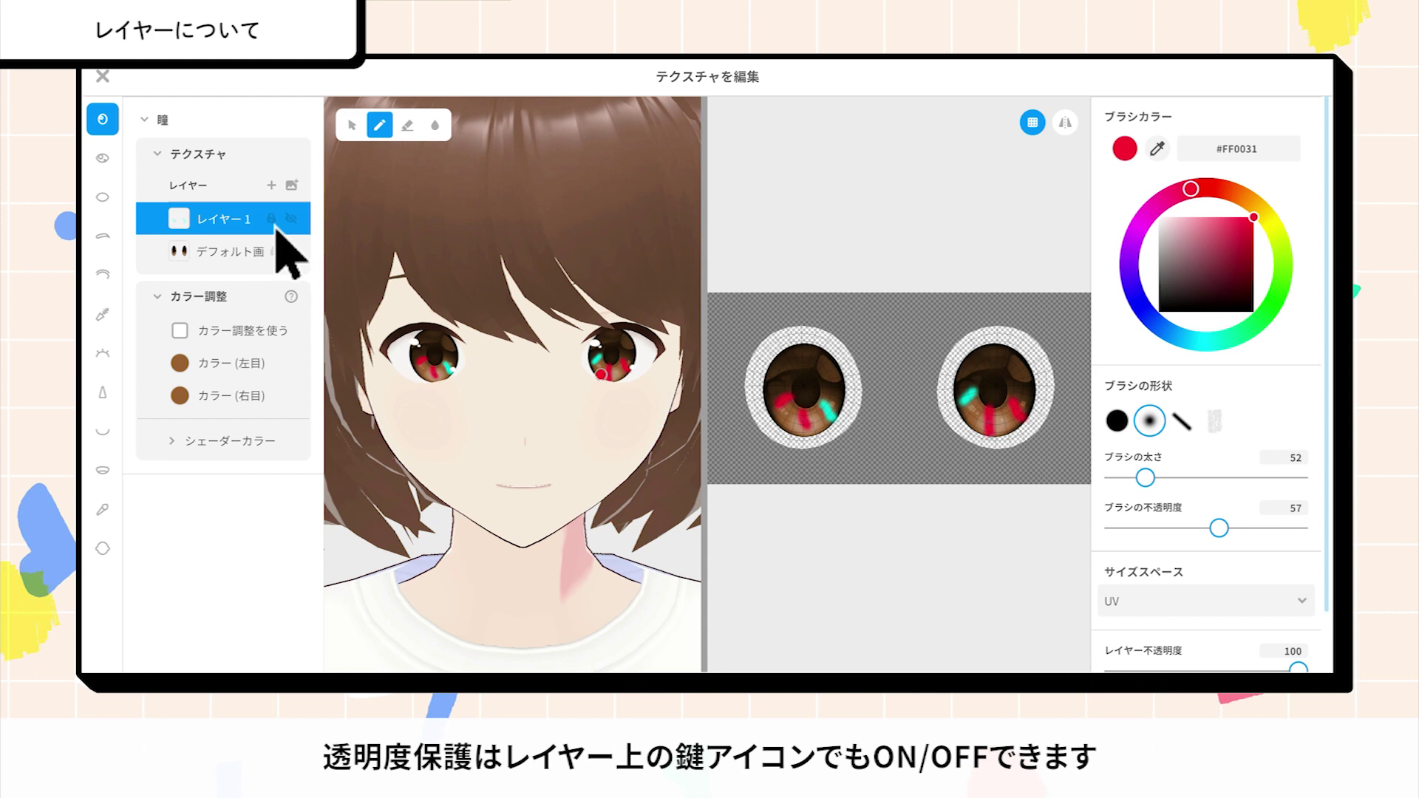
Duplicate レイヤー 1 and import the image 2_4瞳テクスチャ.png into the copy
right_click(222, 220)
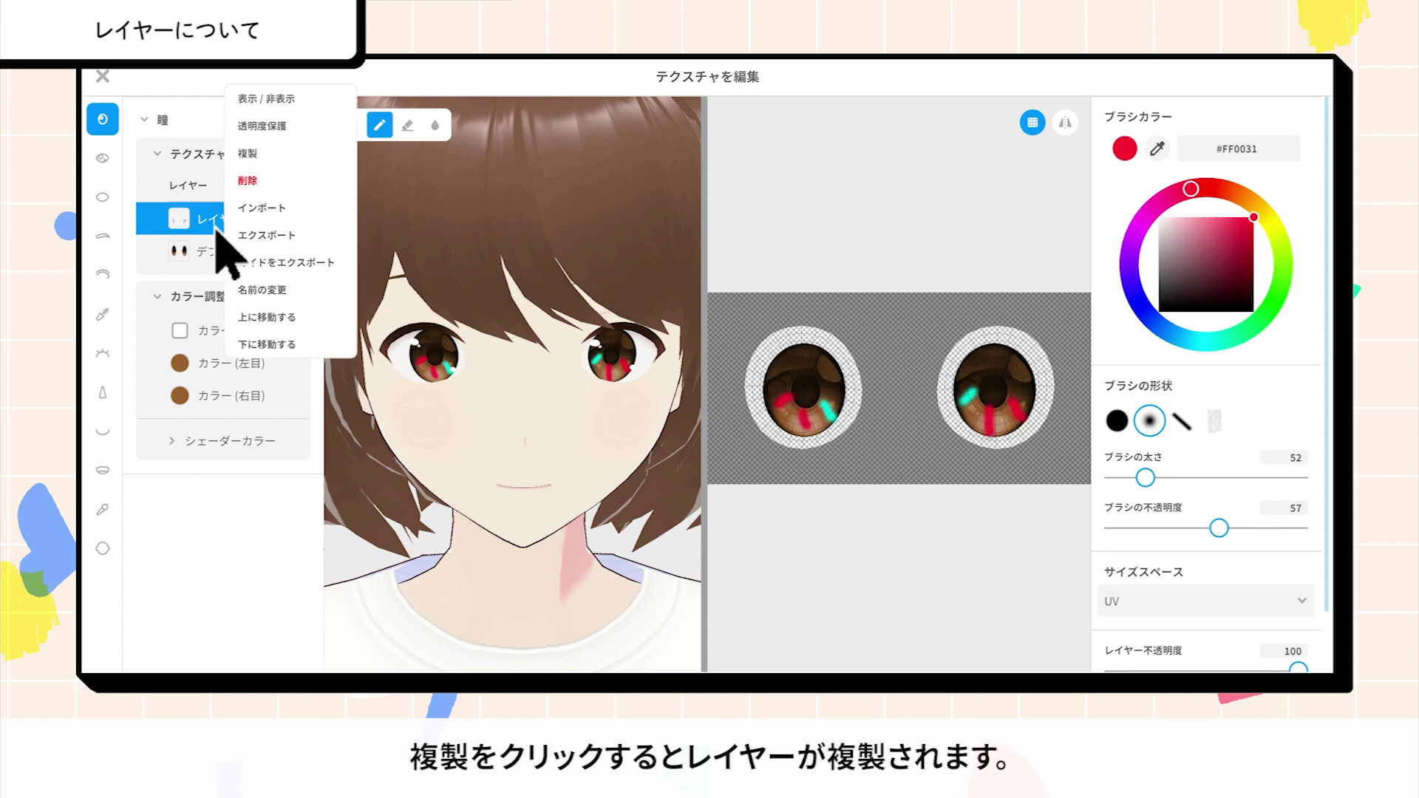
click(279, 156)
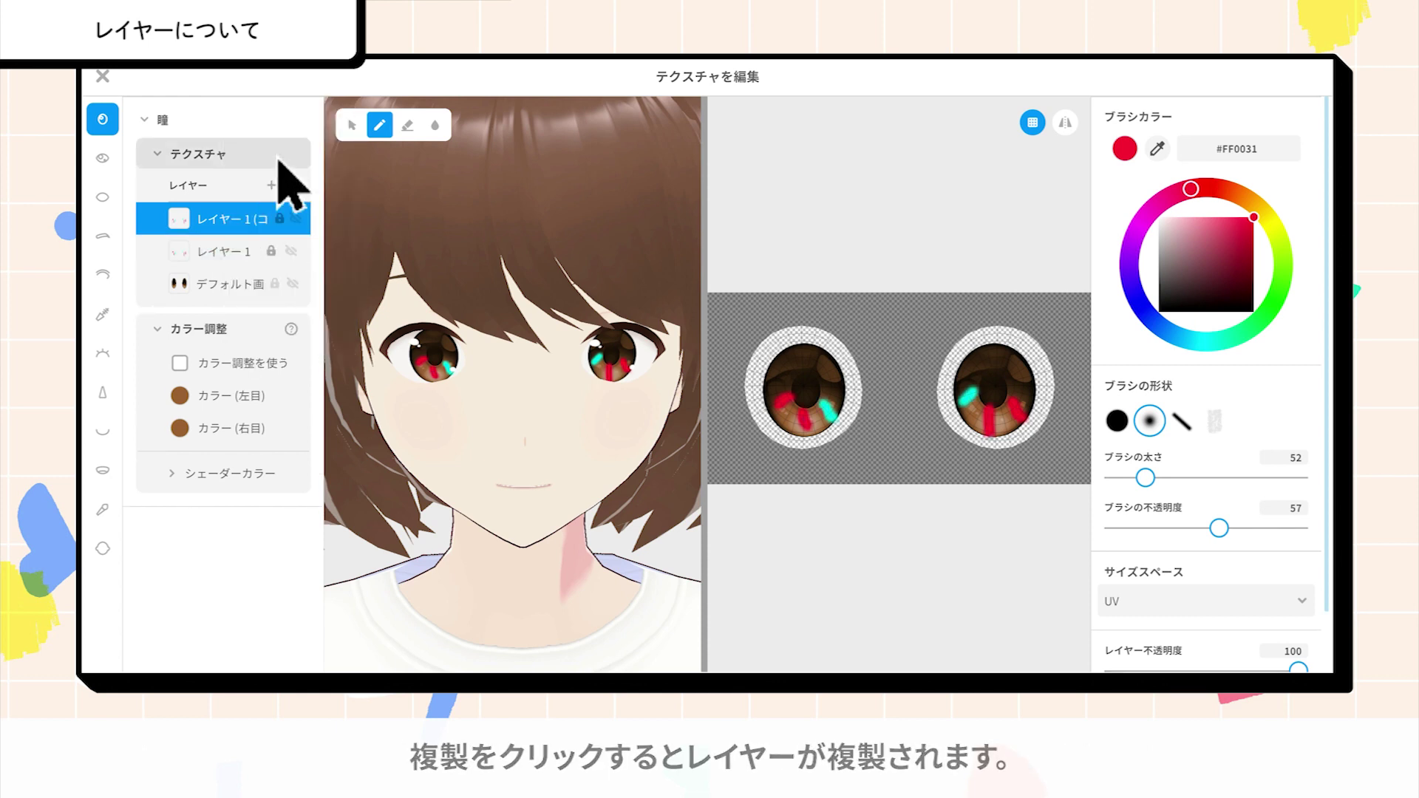
right_click(229, 220)
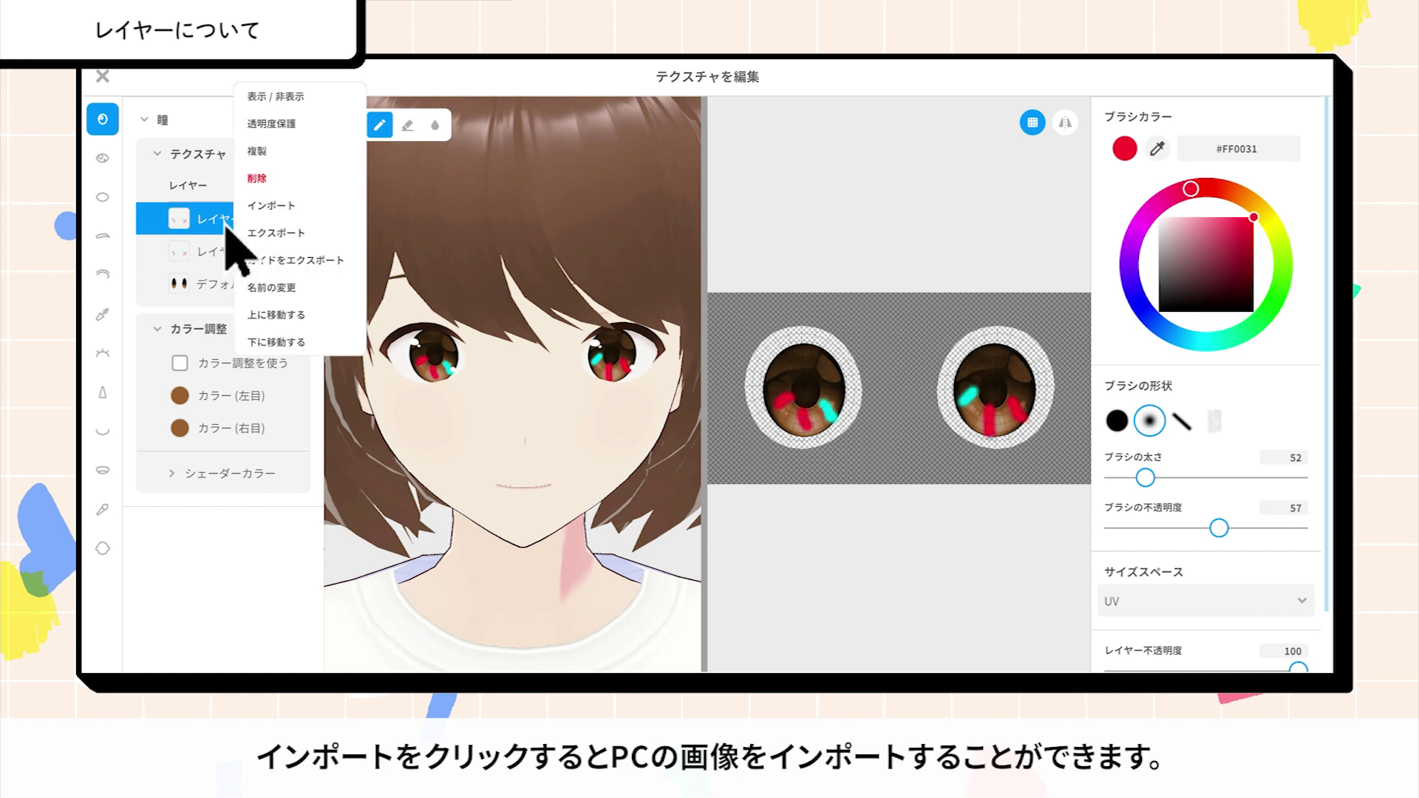
click(270, 207)
click(445, 214)
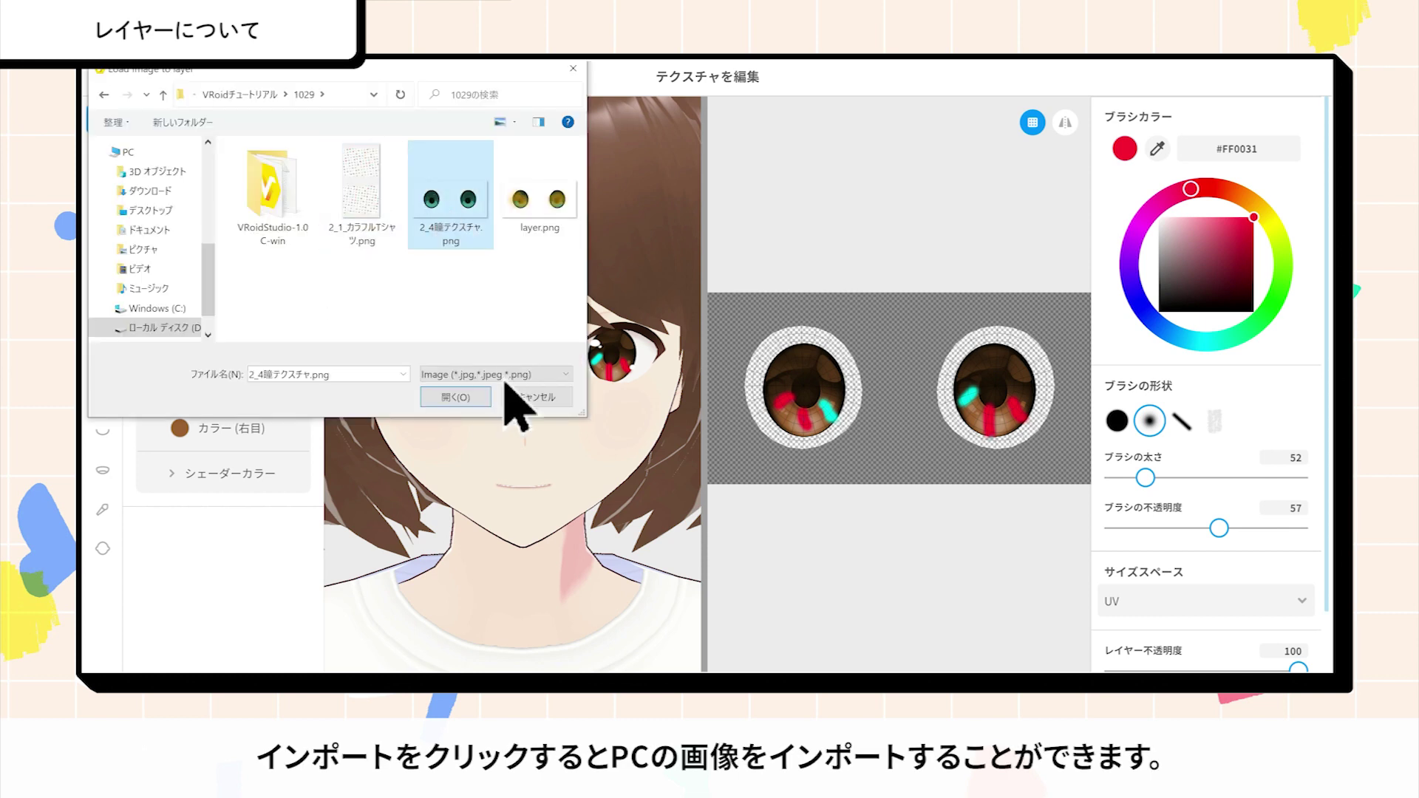
click(481, 403)
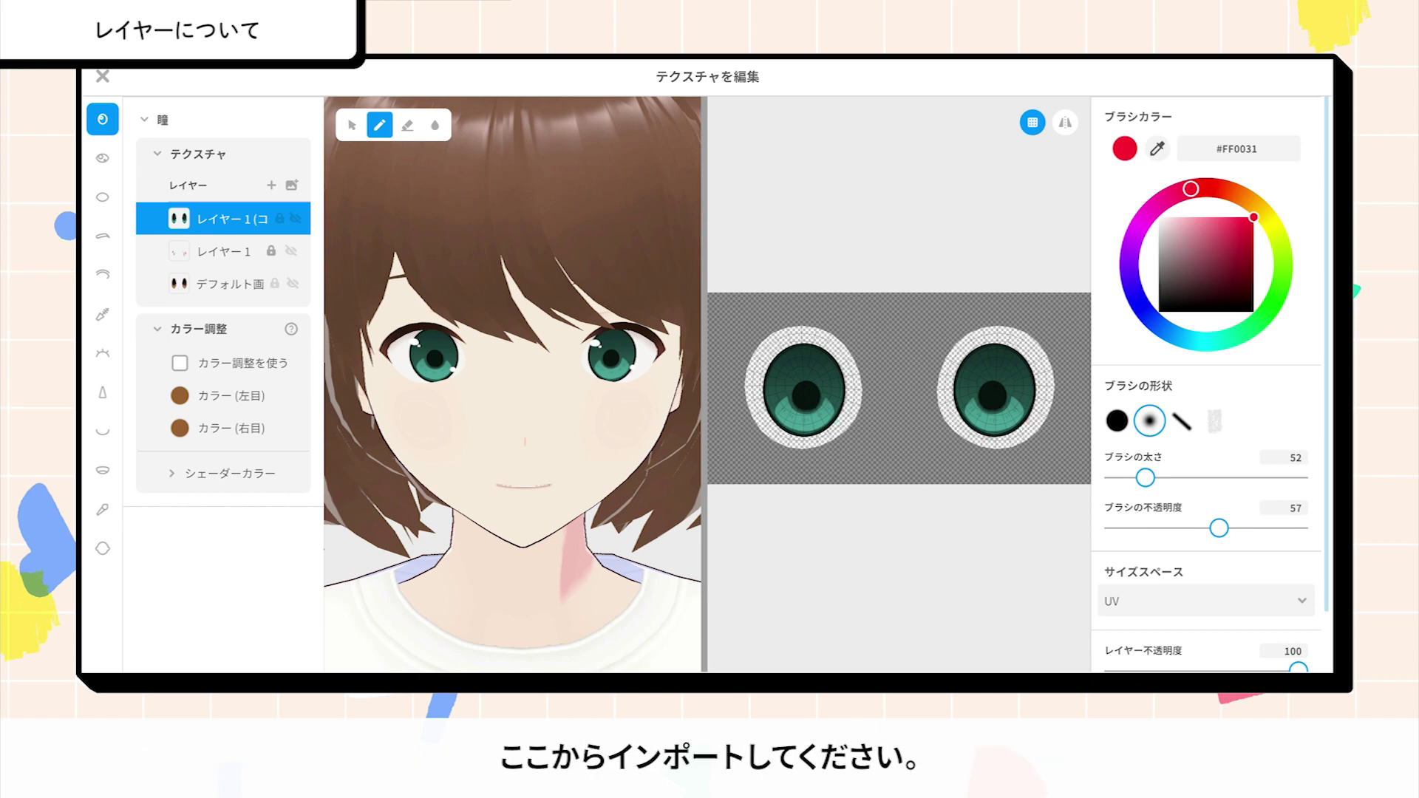
Export the original レイヤー 1 as an image
click(216, 252)
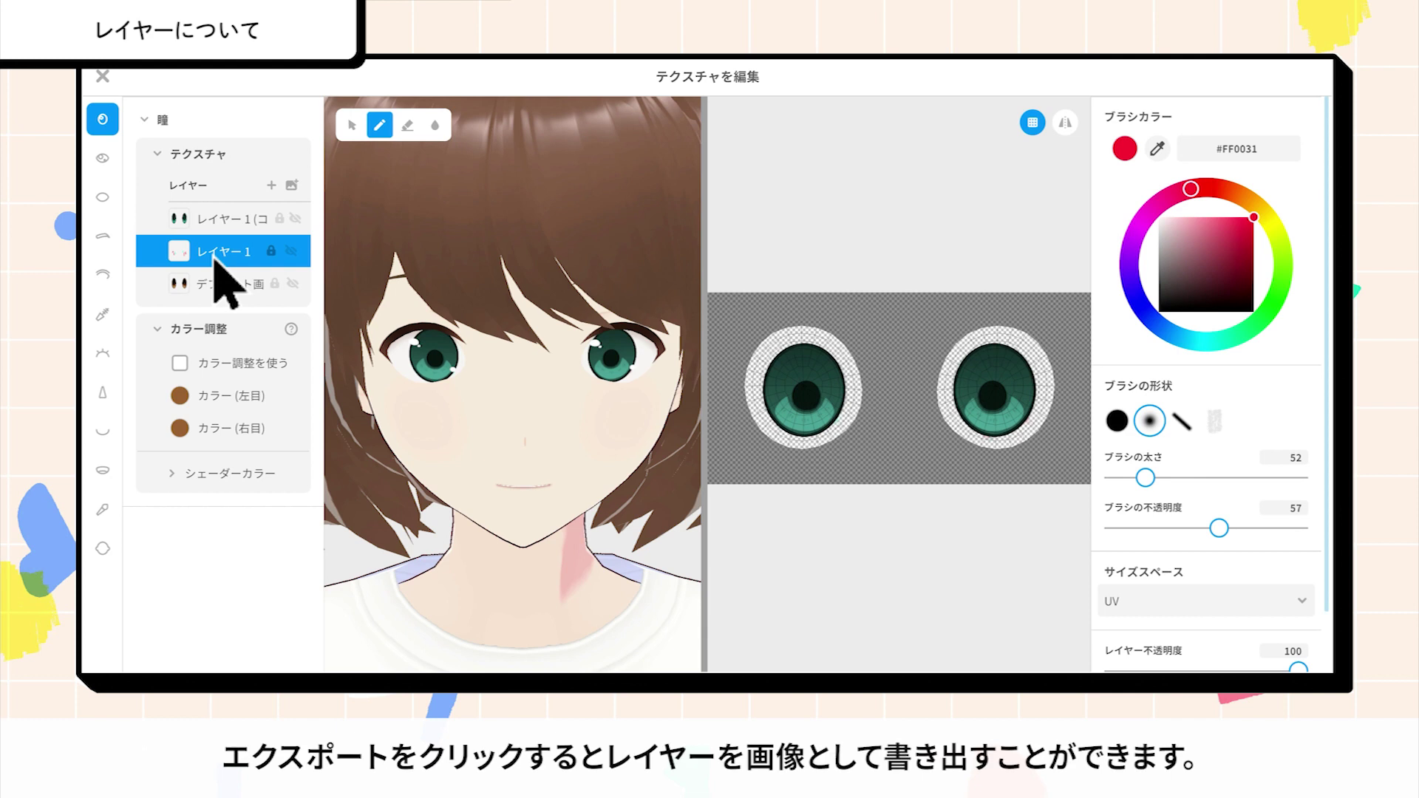
right_click(215, 256)
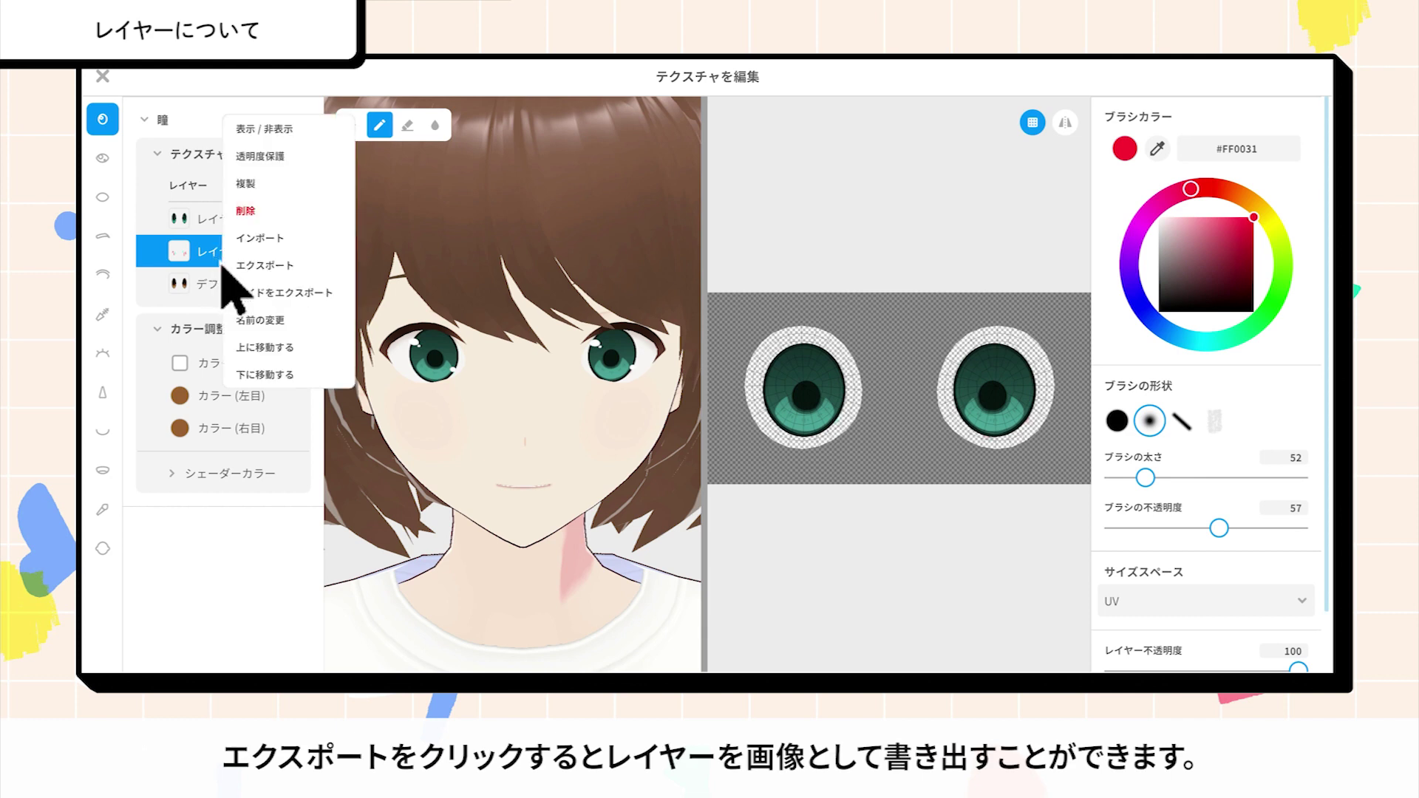
click(267, 272)
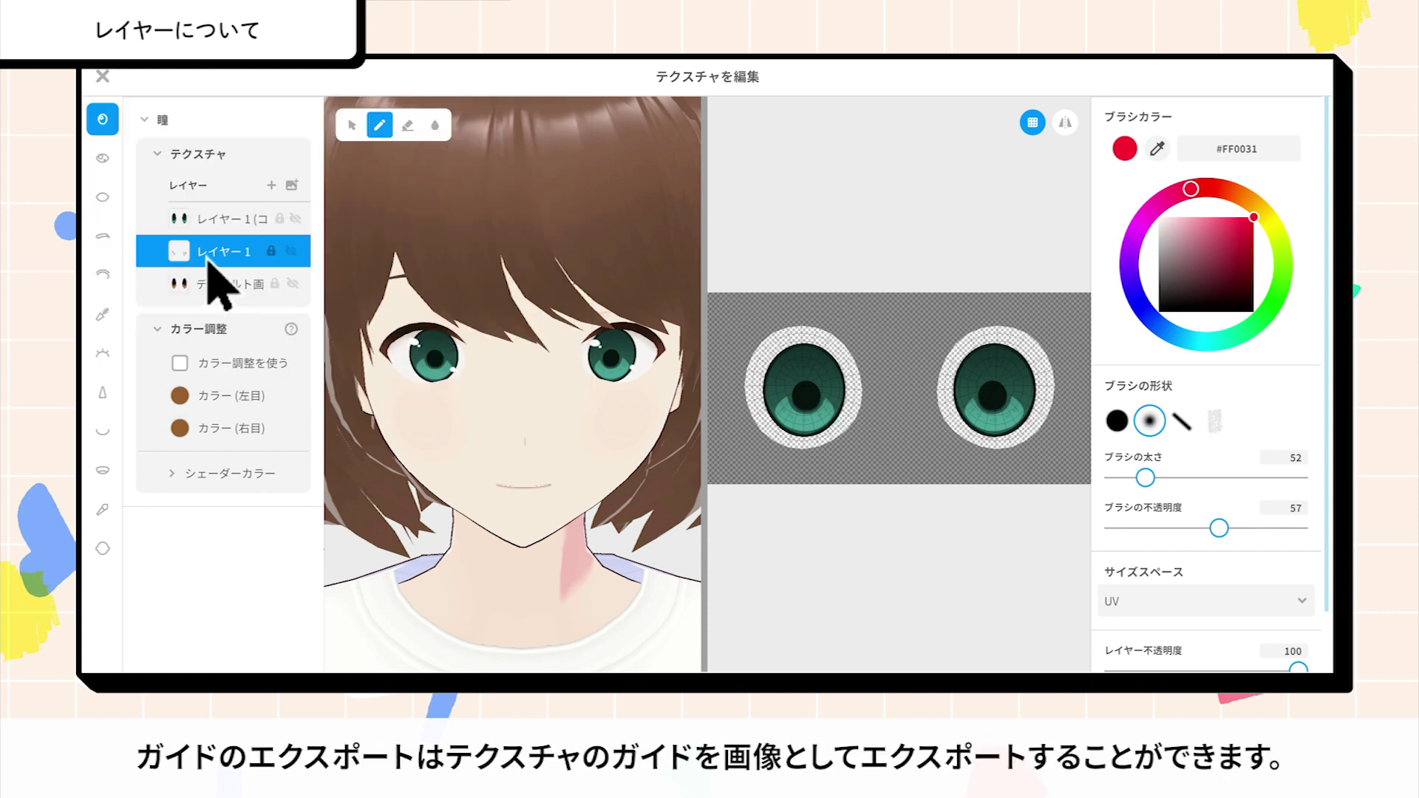
Rename レイヤー 1 as layer2
right_click(208, 260)
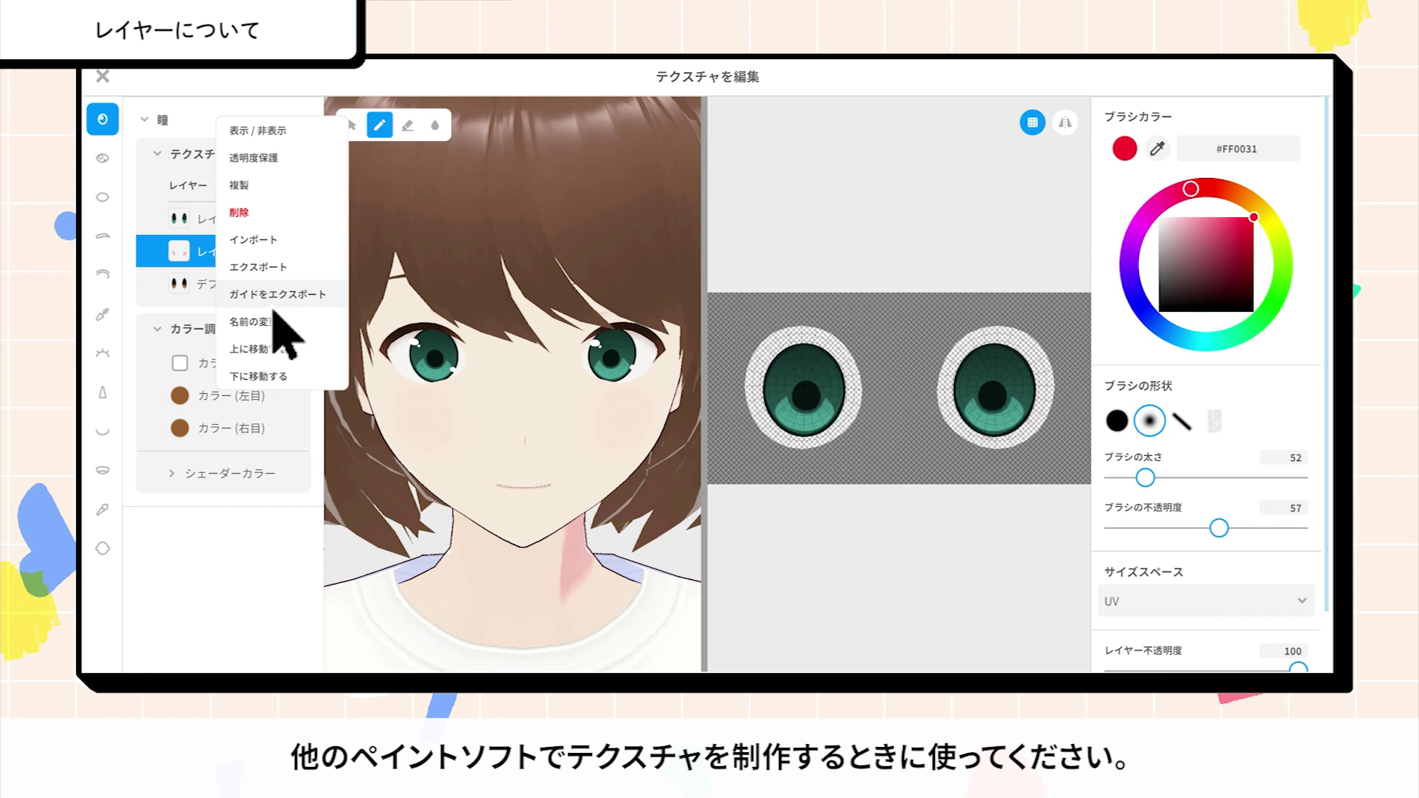
click(151, 266)
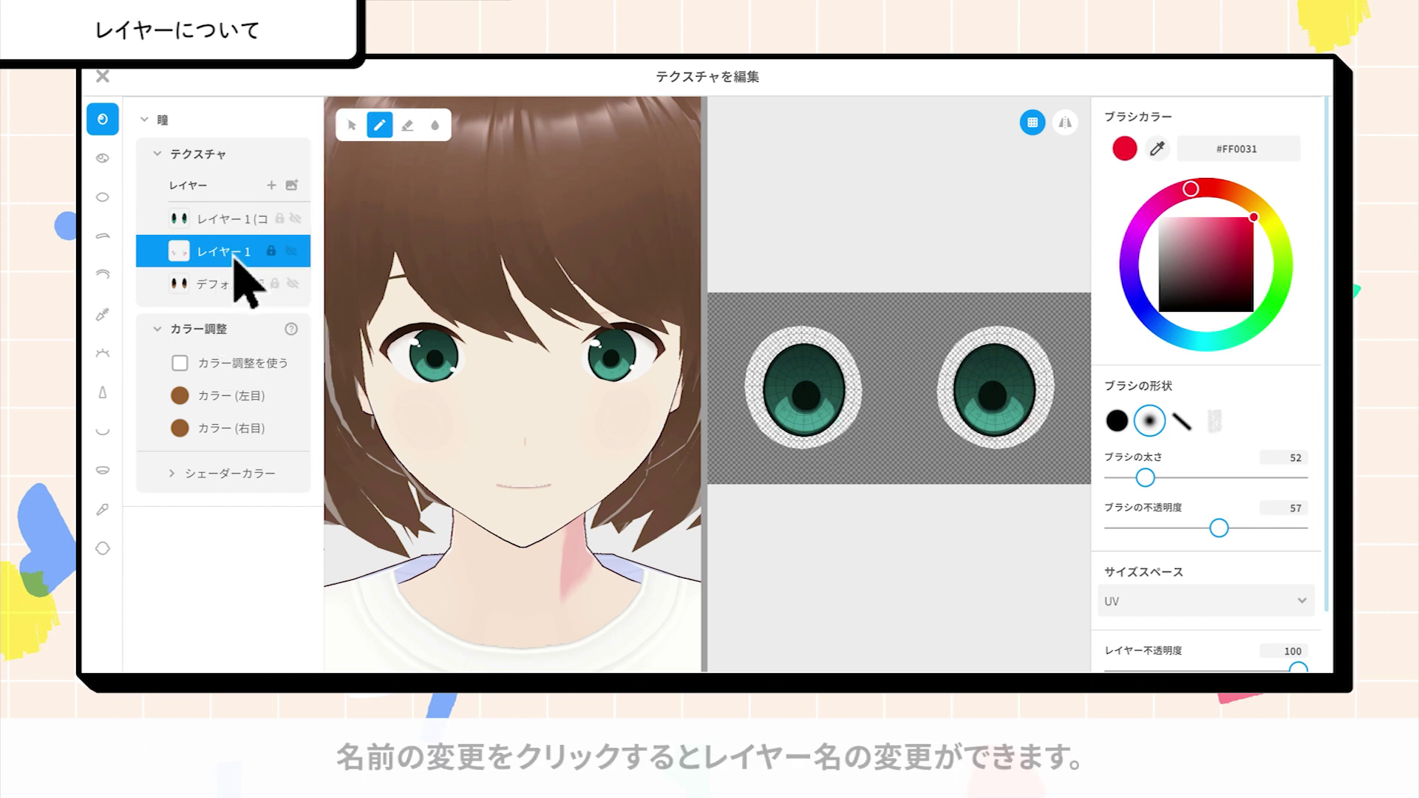
right_click(151, 266)
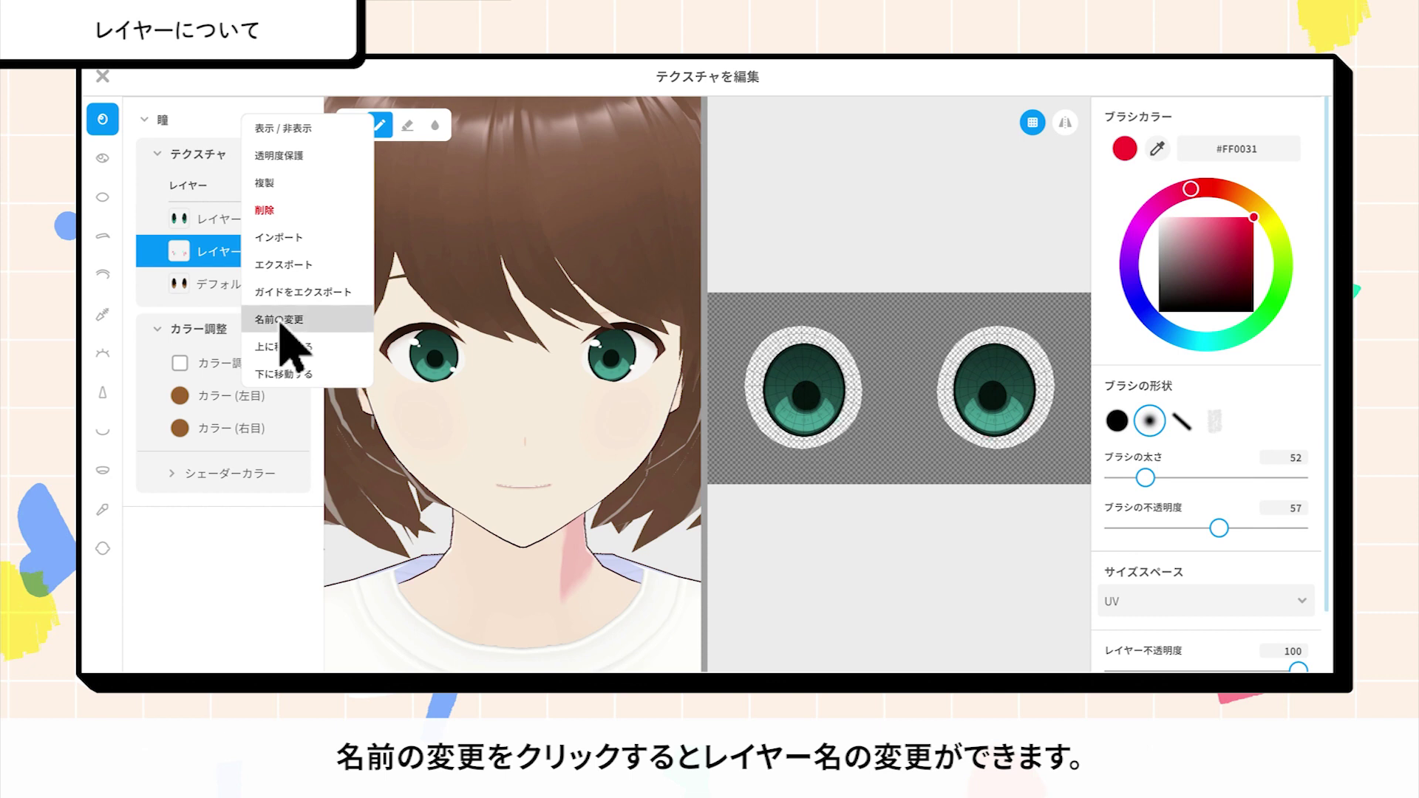
click(281, 325)
text(layer2)
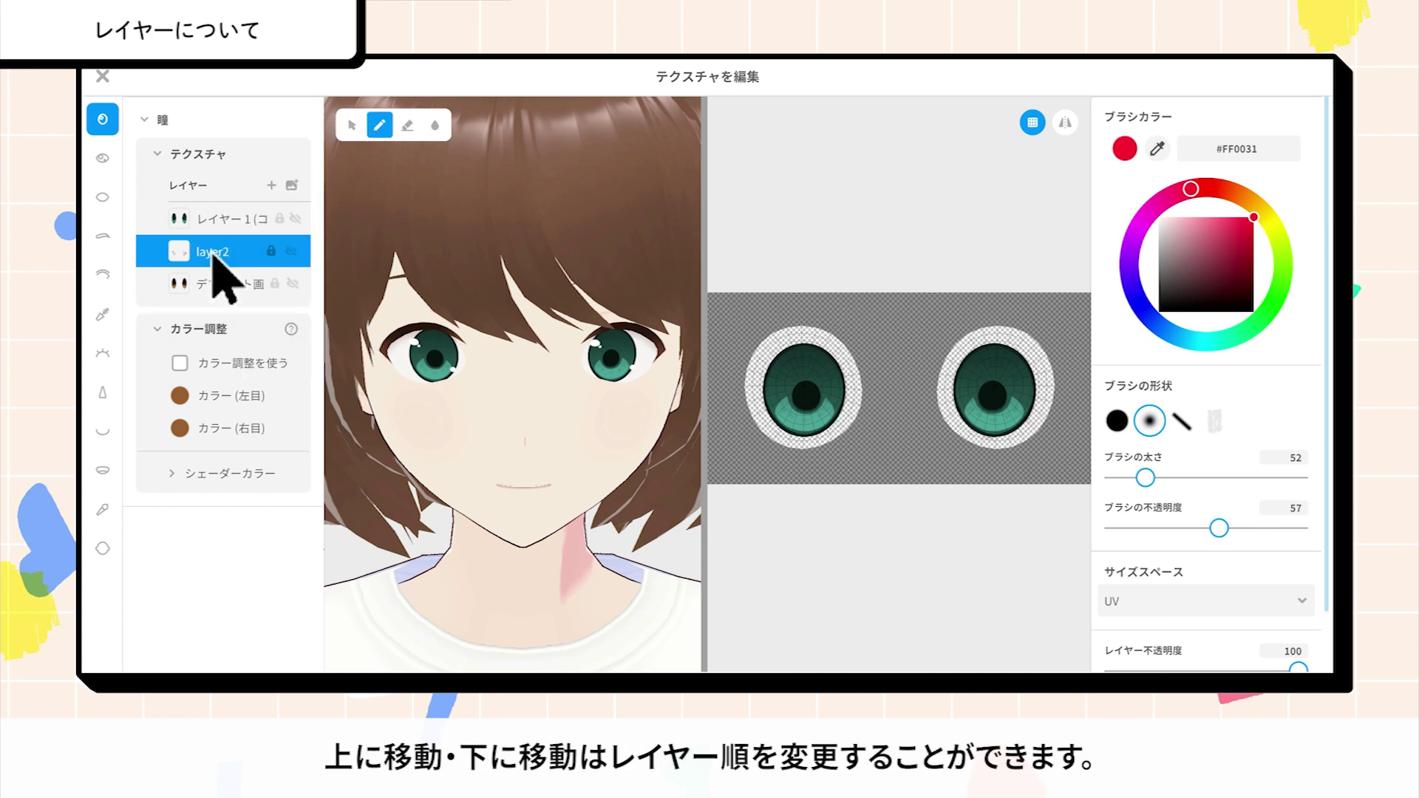
Move layer2 up above the レイヤー 1 copy in the layer order and back down below it
right_click(137, 261)
click(281, 344)
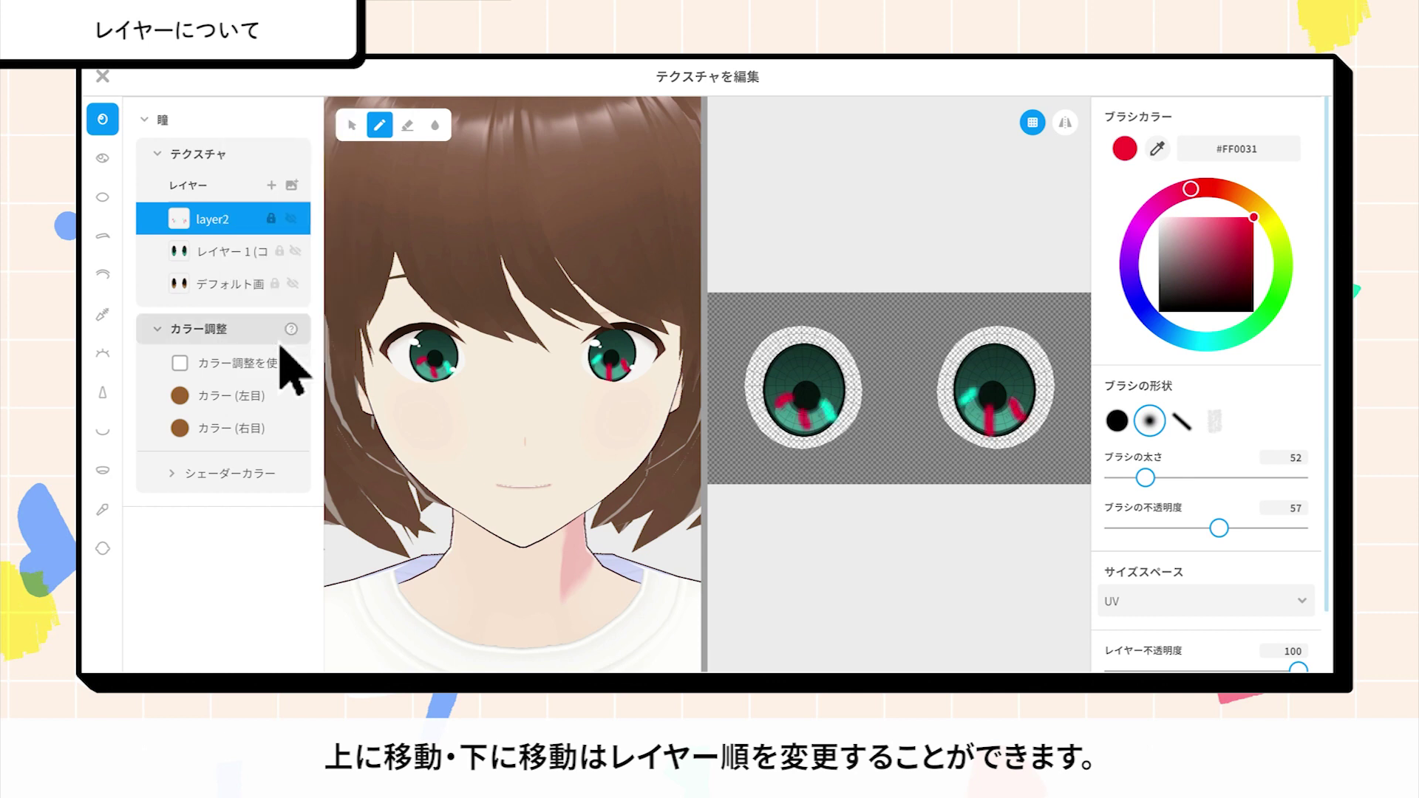
right_click(300, 221)
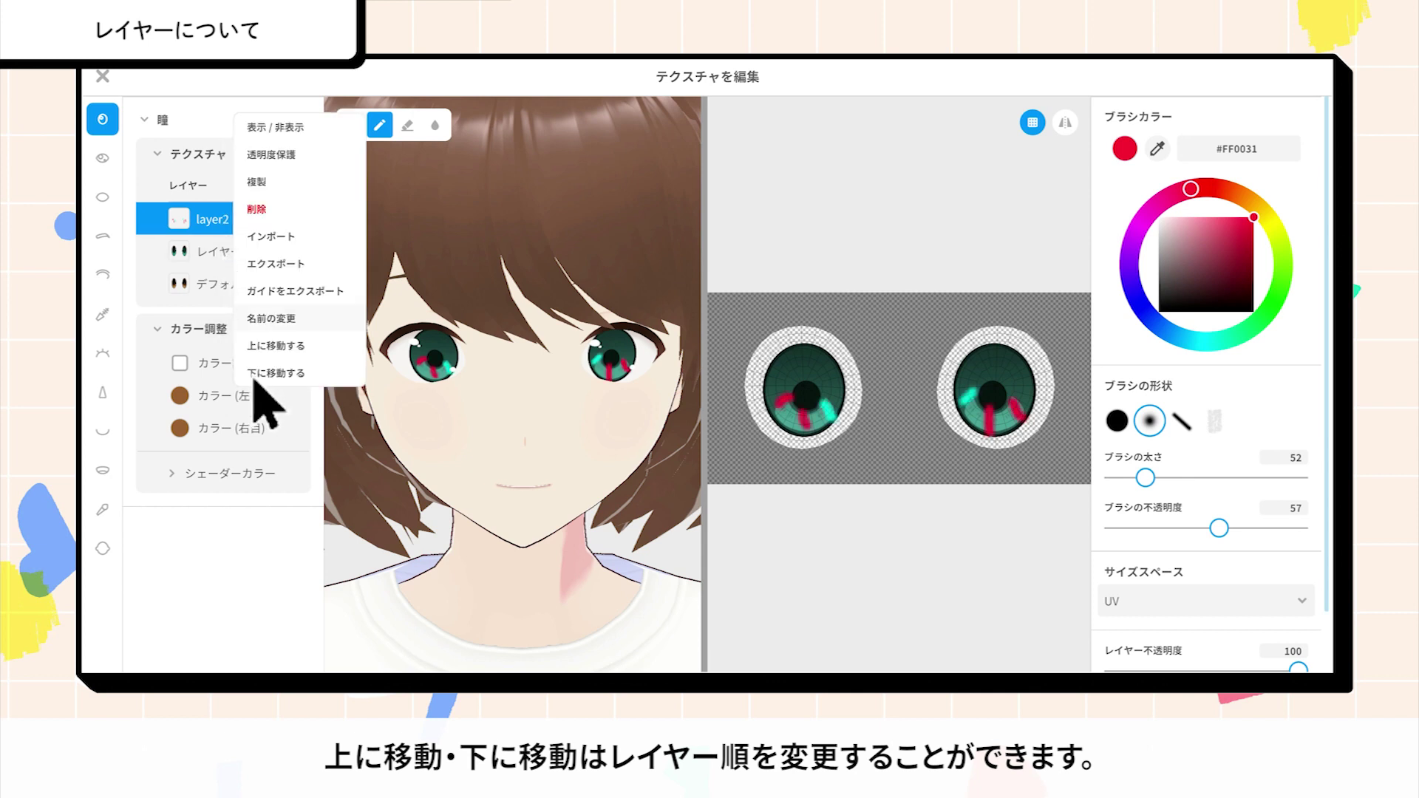
click(278, 377)
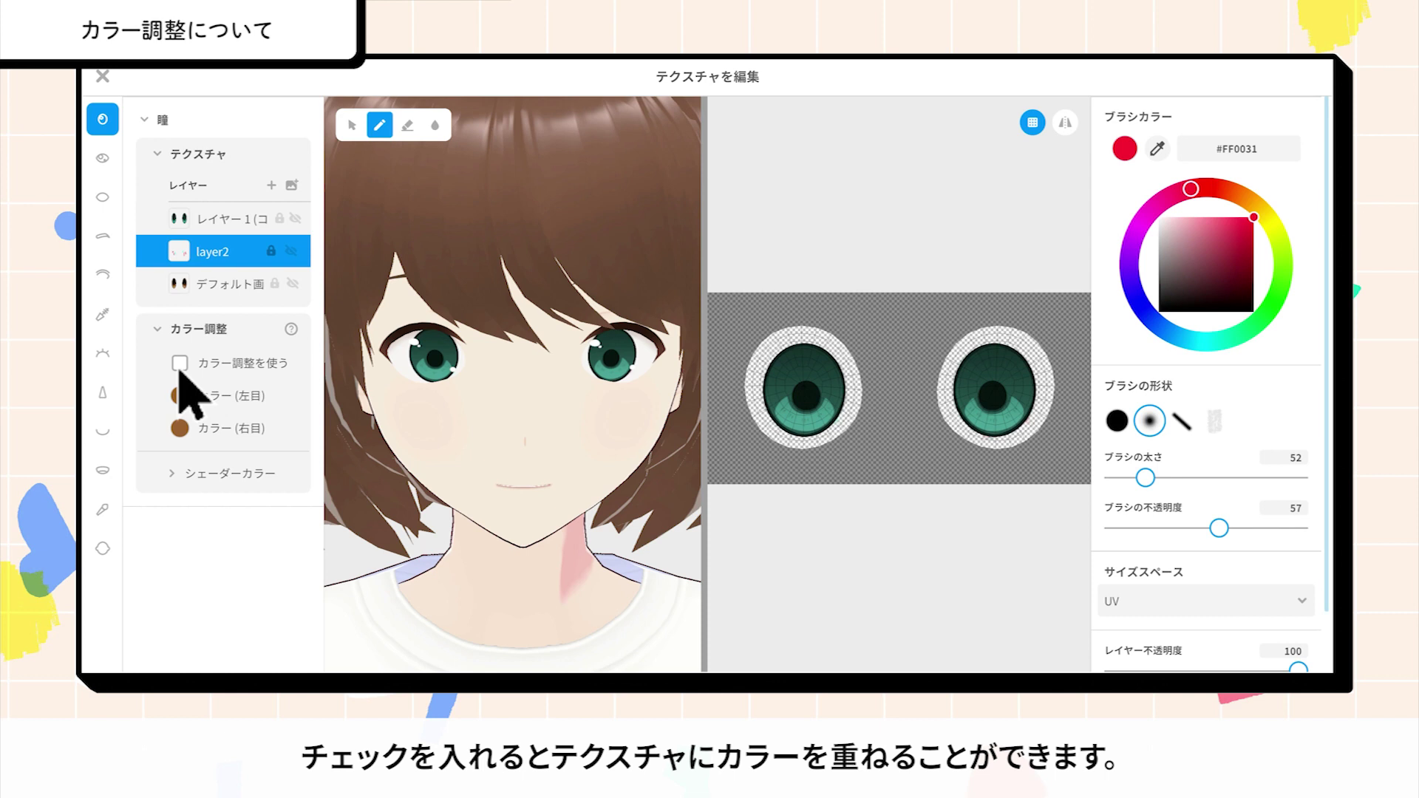
Turn on the colour adjustment (カラー調整を使う) for the iris texture
click(180, 363)
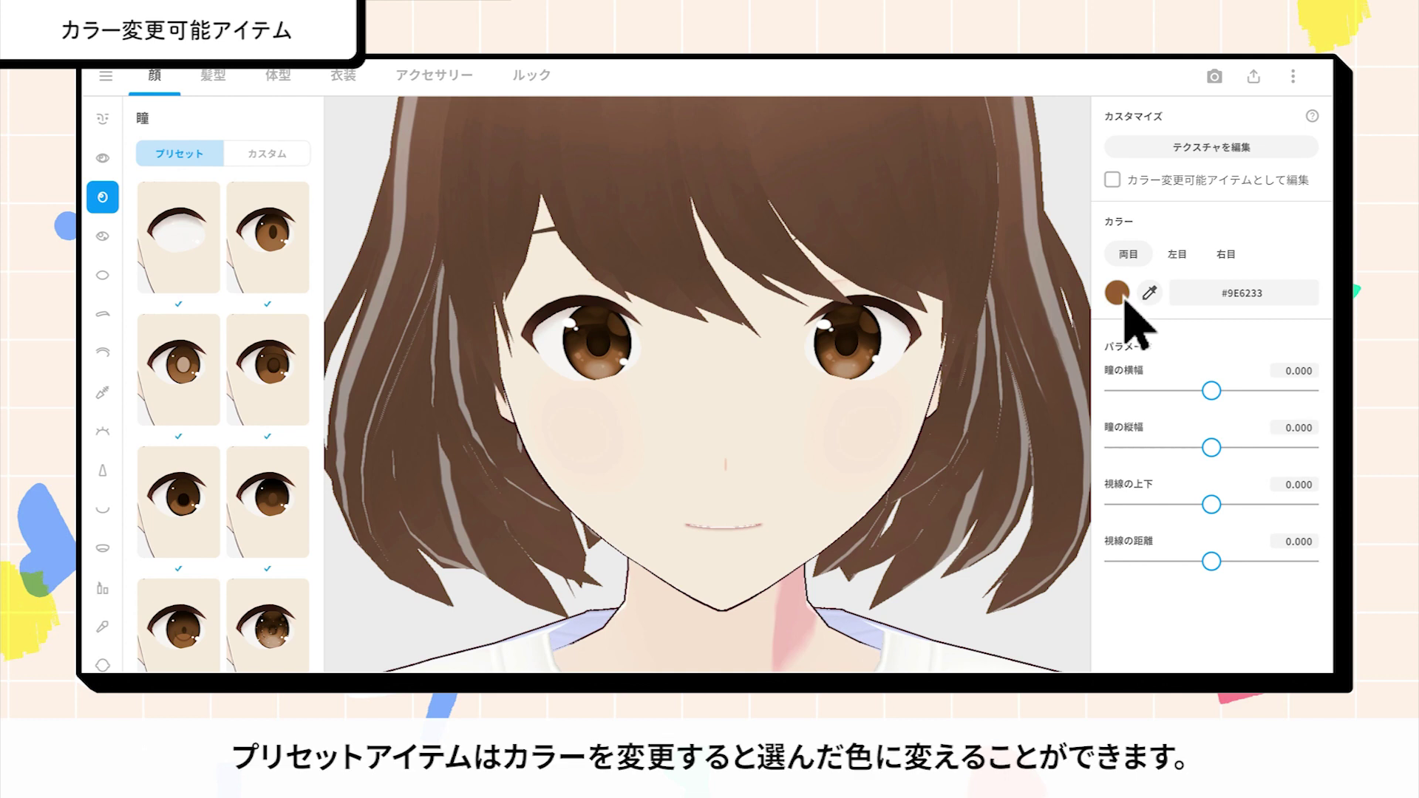
Change the preset iris colour of both eyes to teal #339B9E
click(1117, 293)
drag(1109, 297, 1065, 435)
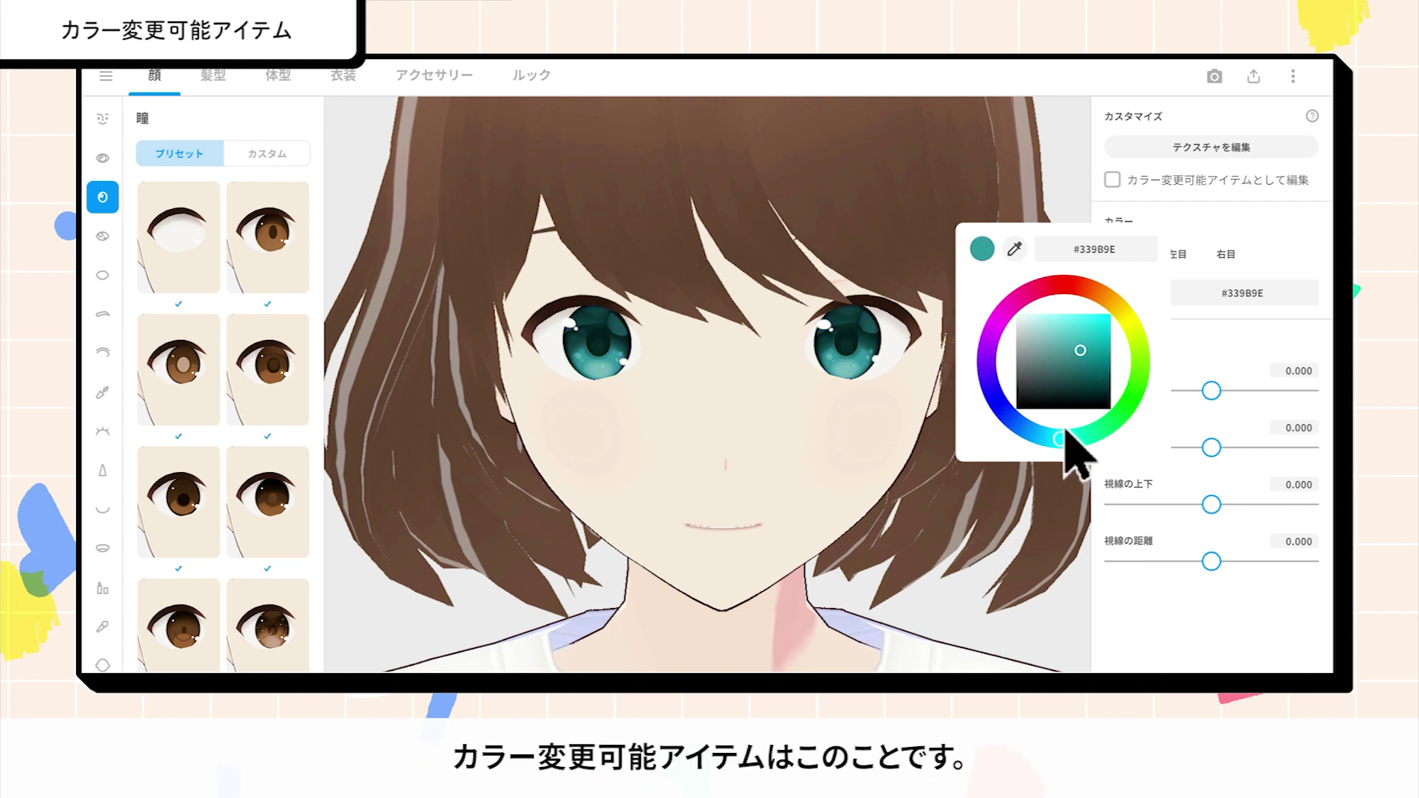
click(1118, 201)
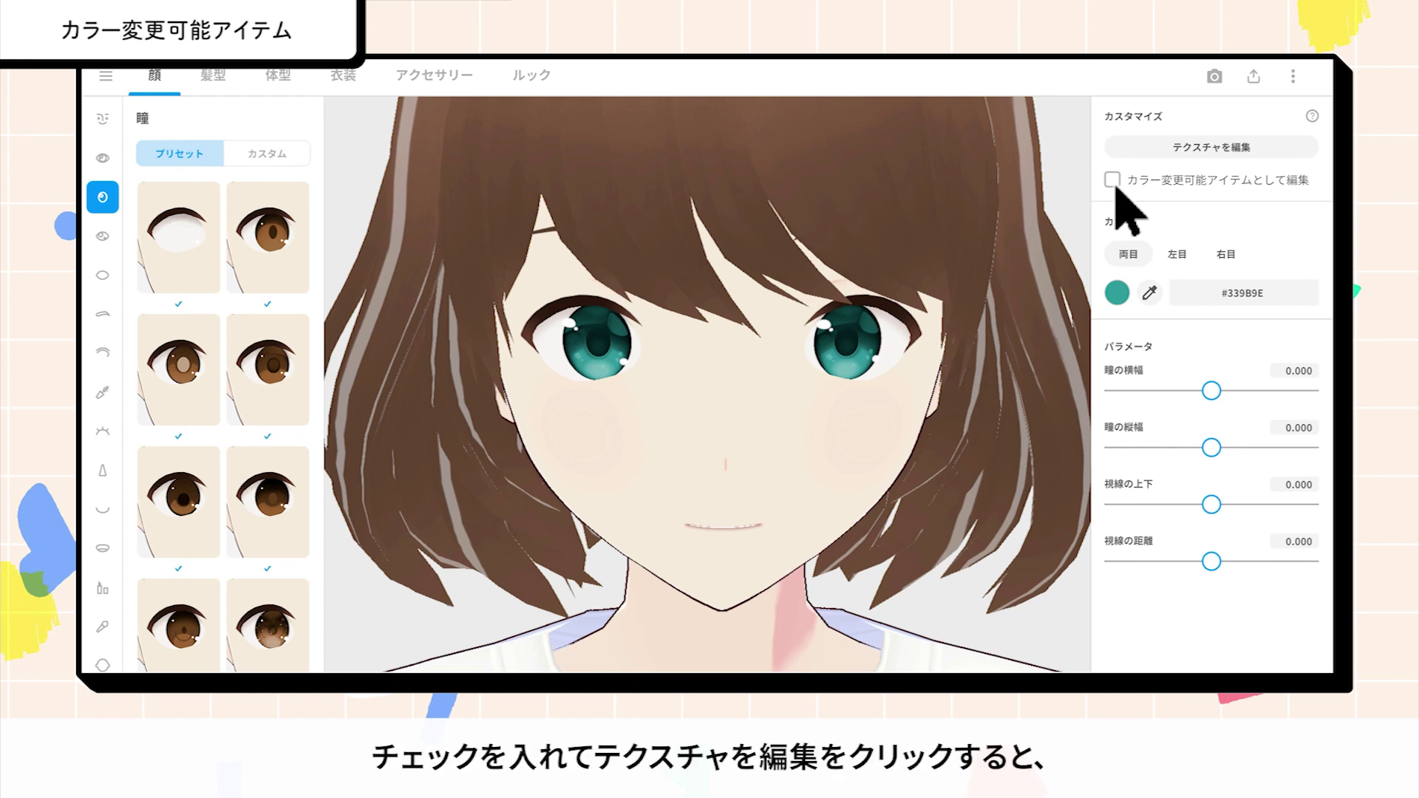
Enable editing the iris as a colour-changeable item (カラー変更可能アイテムとして編集) and open its texture for editing
click(1112, 179)
click(1212, 152)
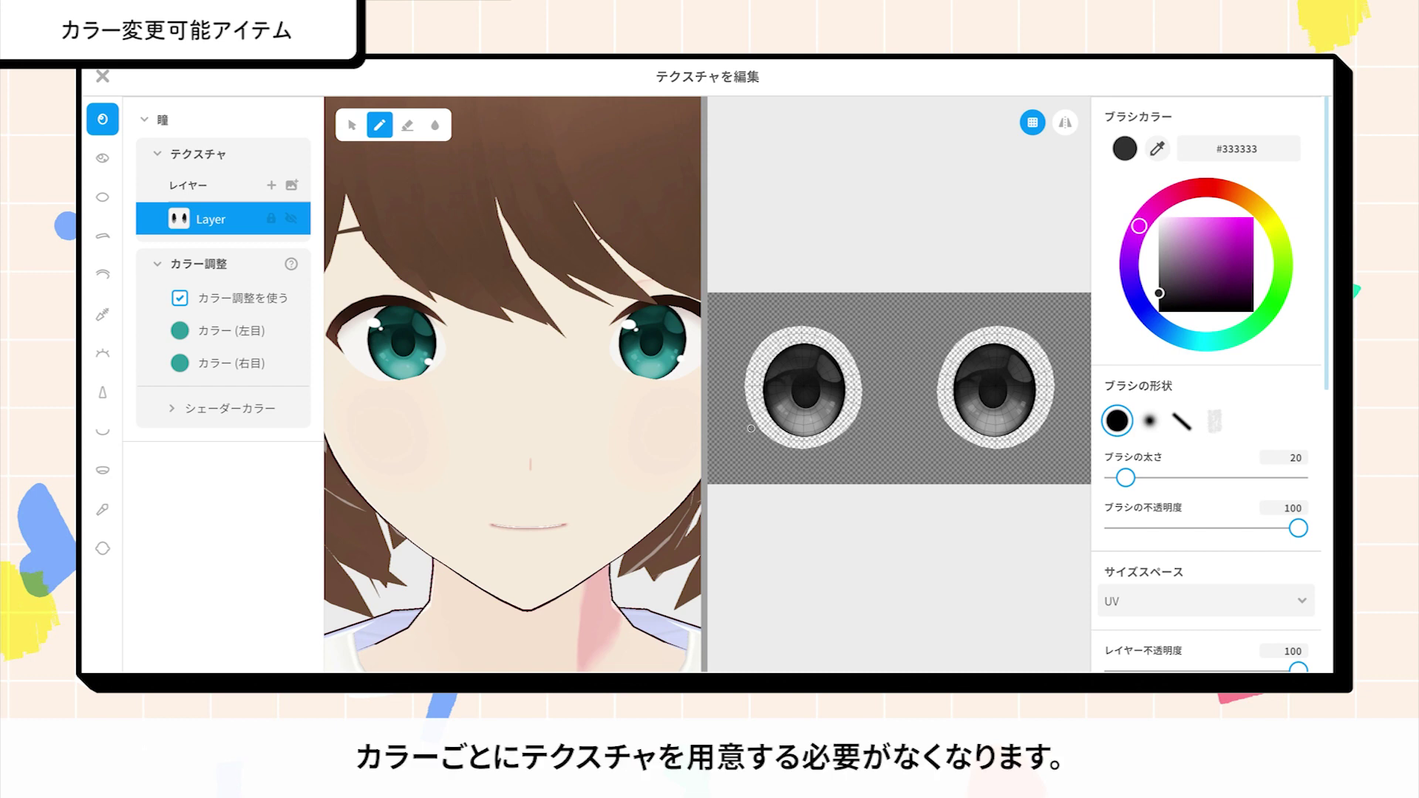
Switch the iris texture's colour adjustment (カラー調整を使う) off and back on
click(180, 298)
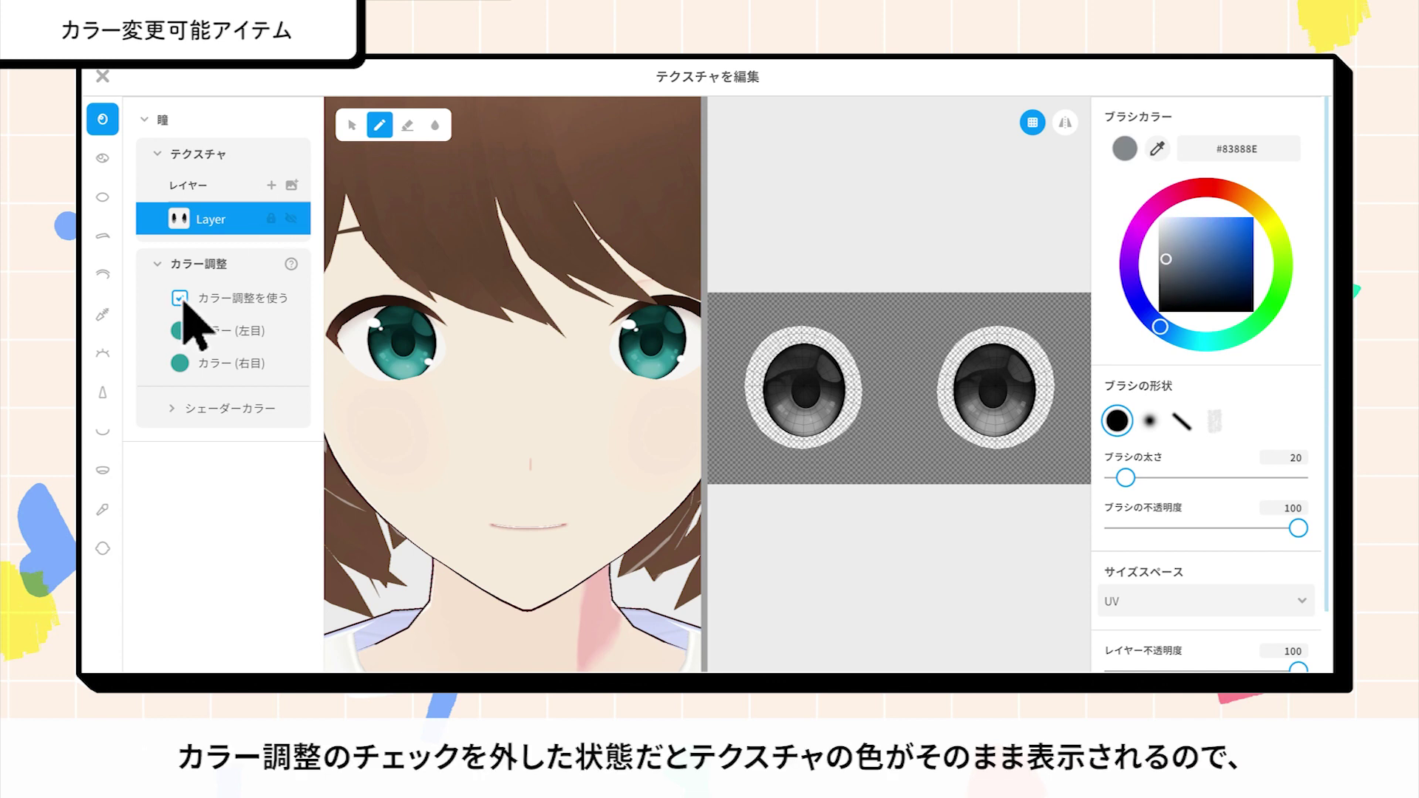
click(184, 302)
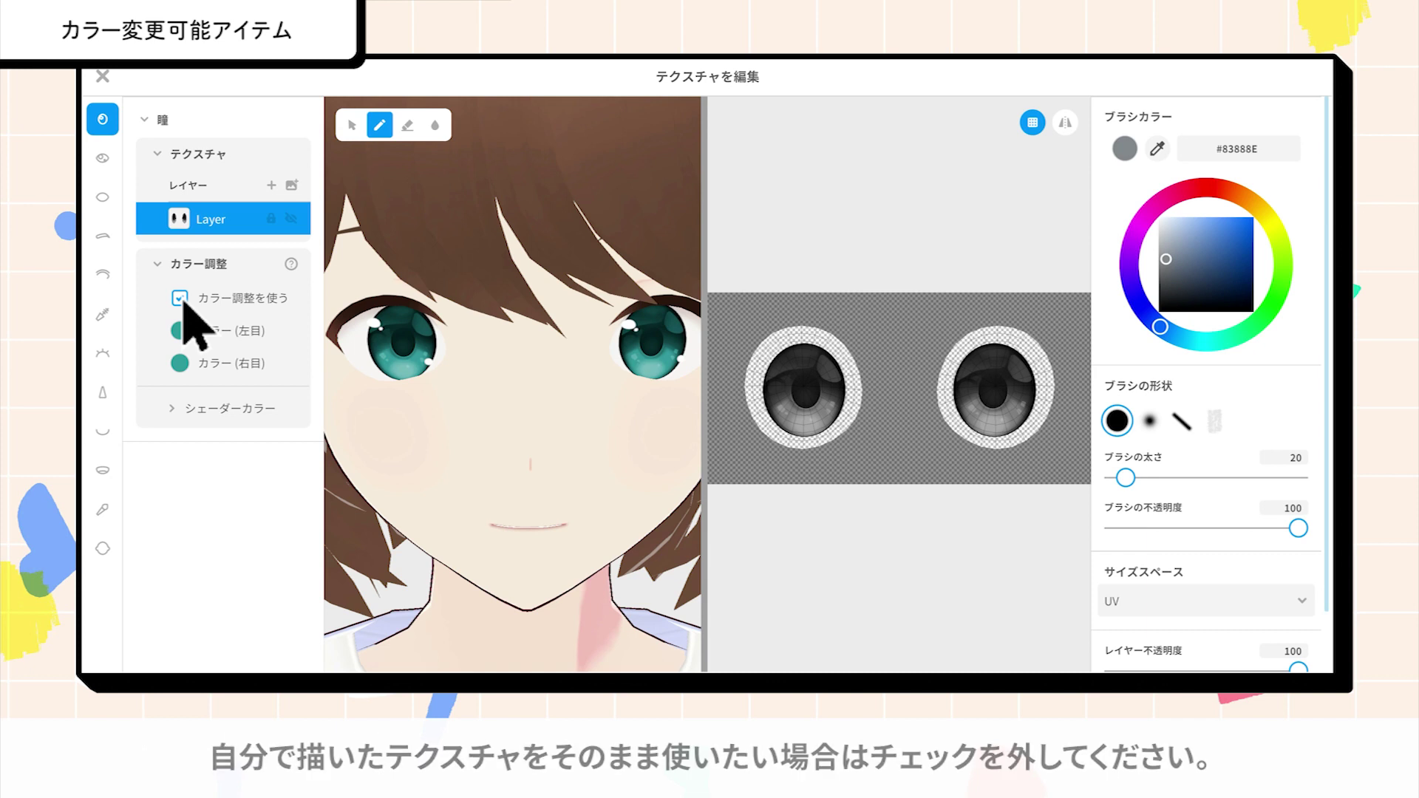
Expand the shader colours (シェーダーカラー) and switch both 基本色 and かげ色 off and back on
click(178, 418)
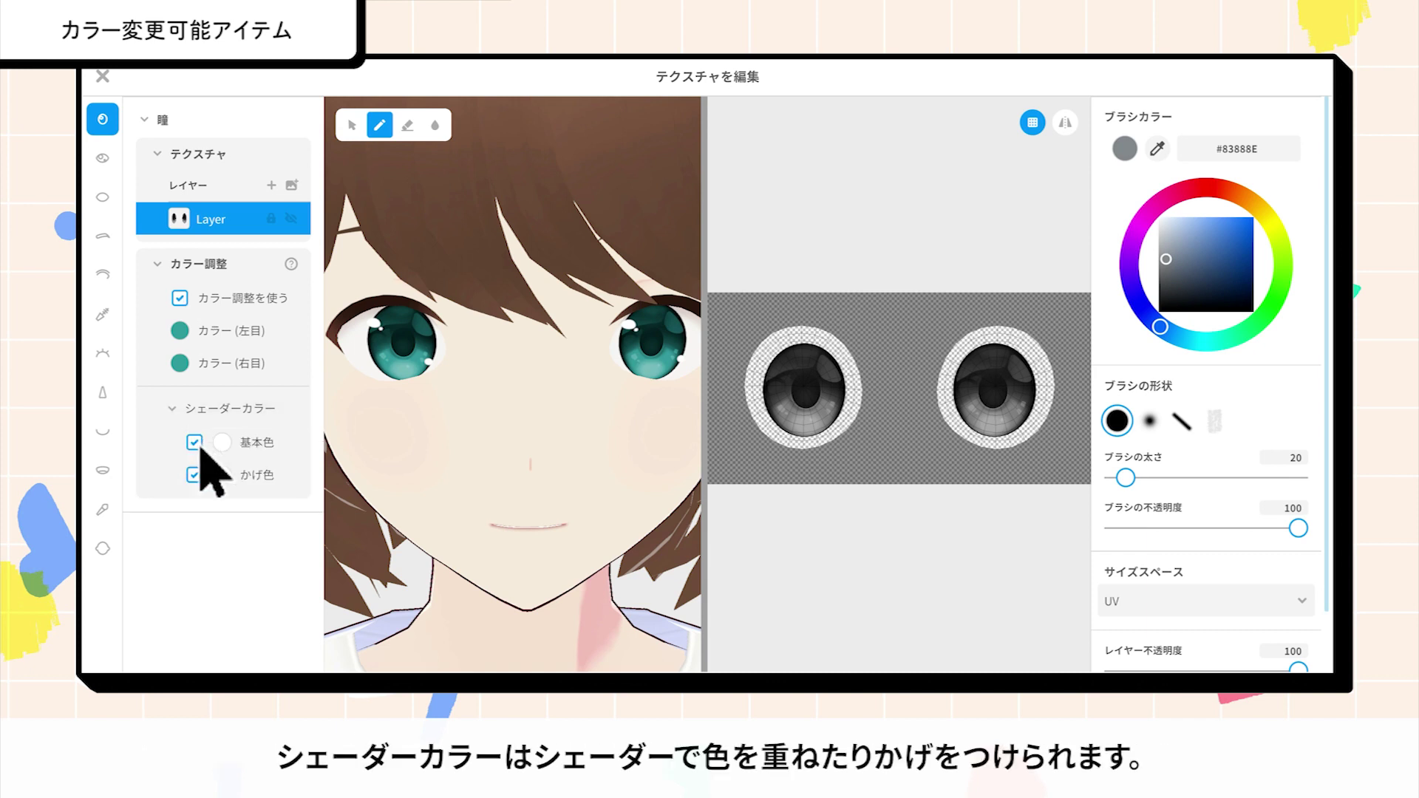
click(195, 445)
click(195, 445)
click(195, 477)
click(195, 475)
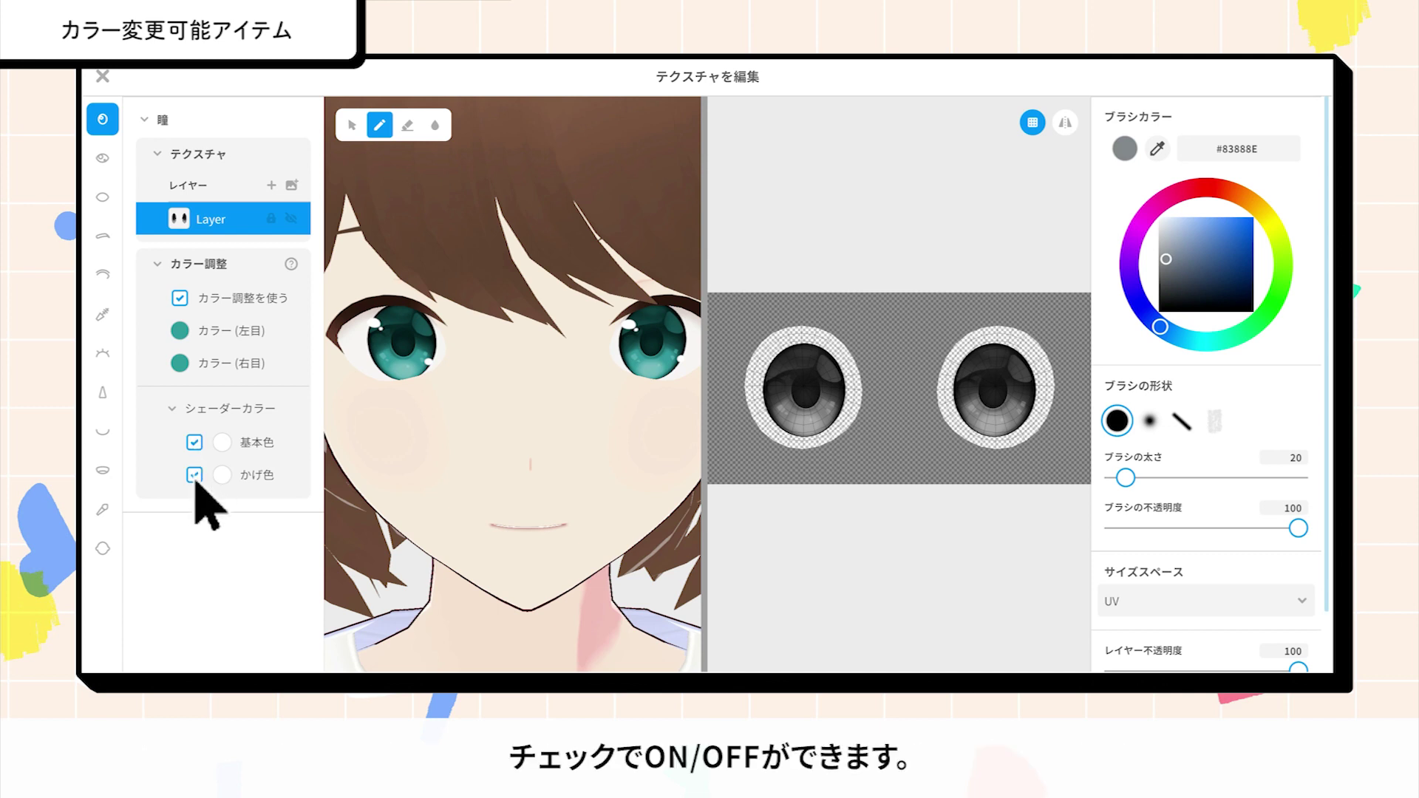
Set the shader's base colour (基本色) to dark red #8B3F3F
click(221, 442)
click(352, 347)
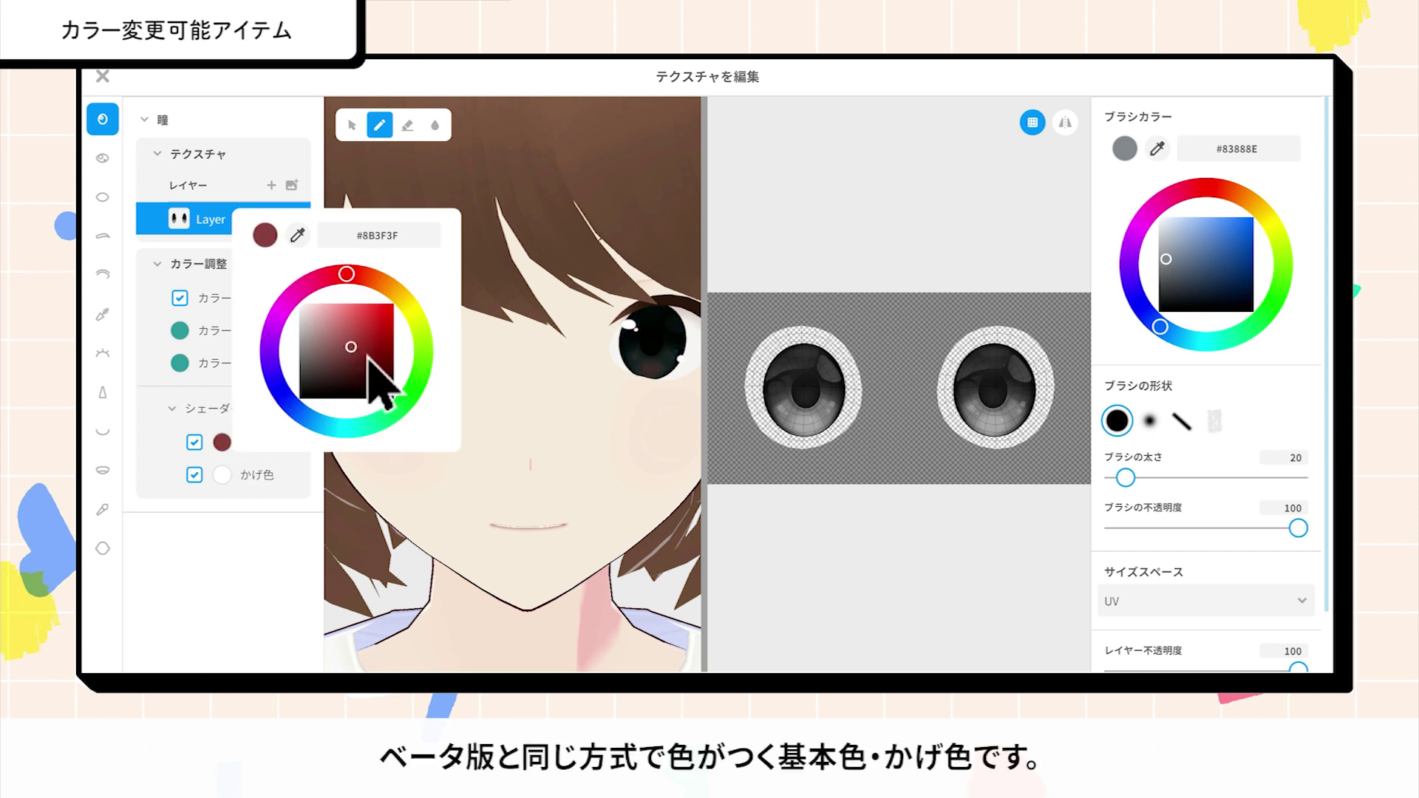
click(243, 538)
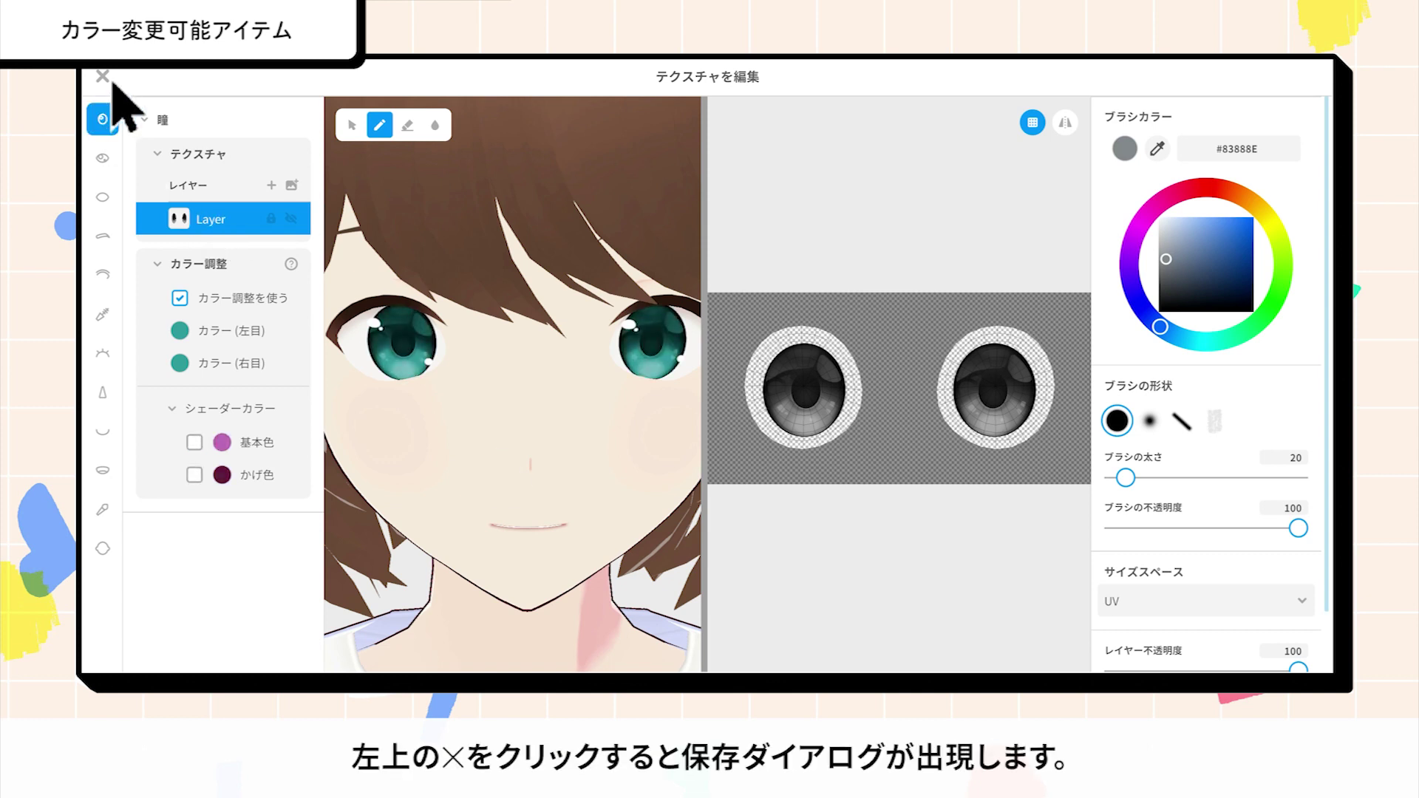
Finish texture editing and save the iris (瞳) as a new custom item
click(108, 79)
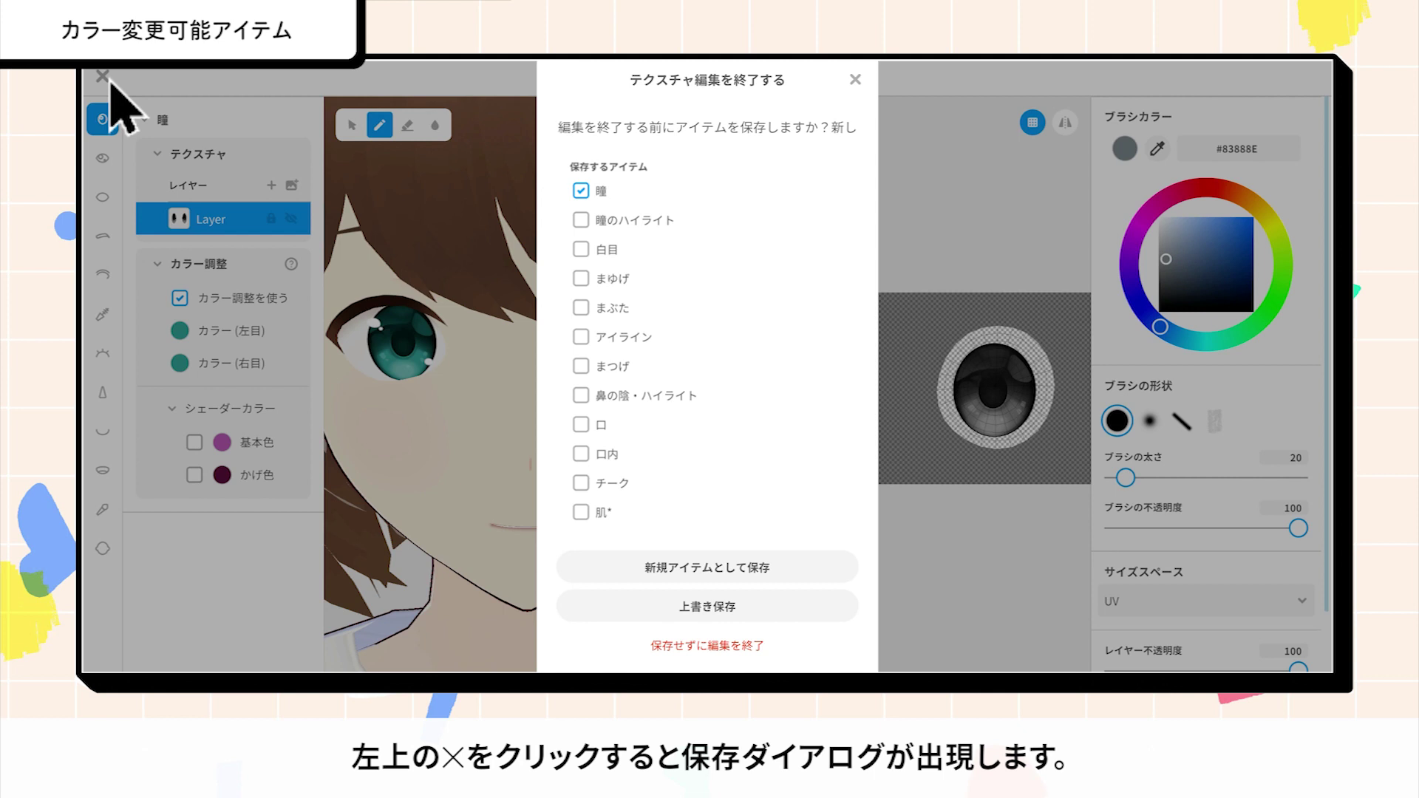
click(721, 583)
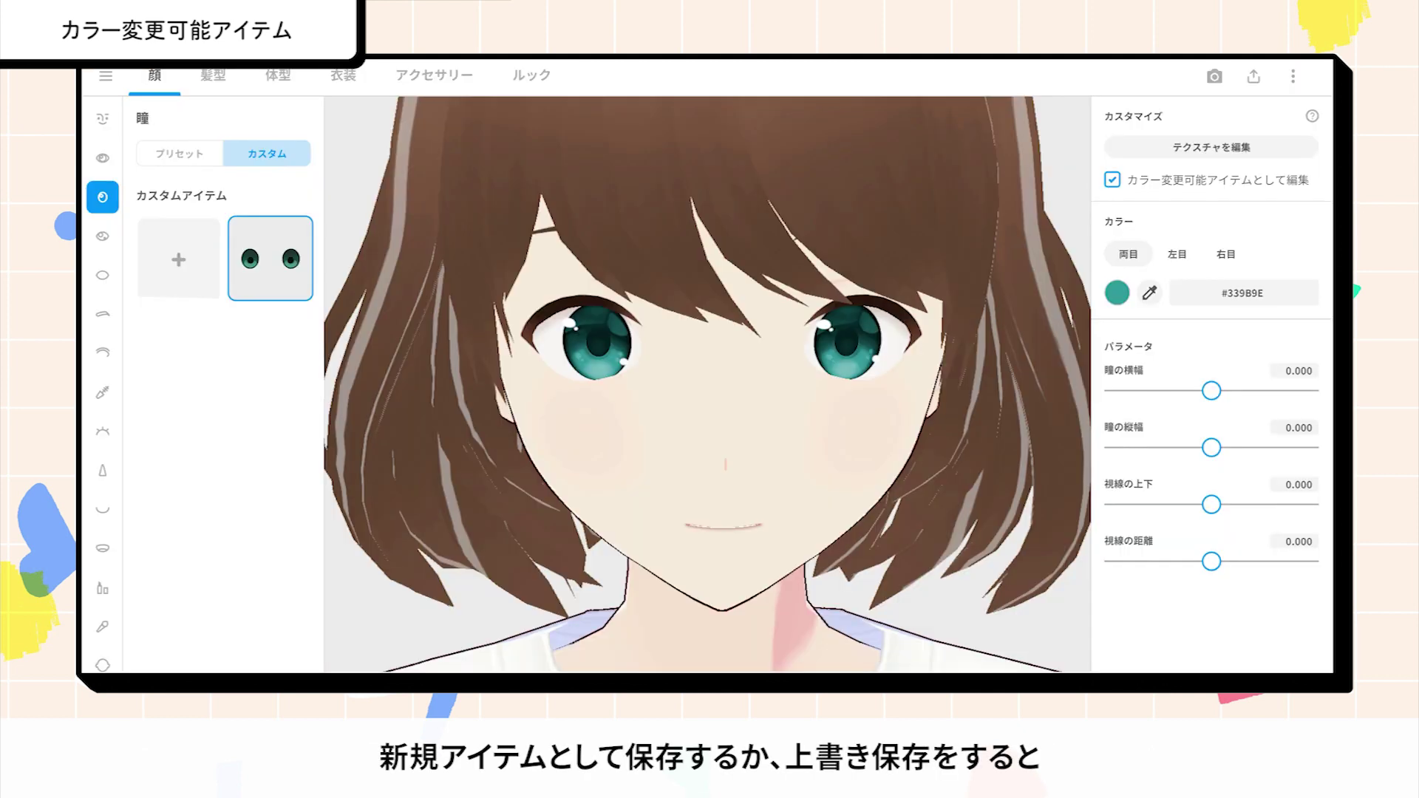